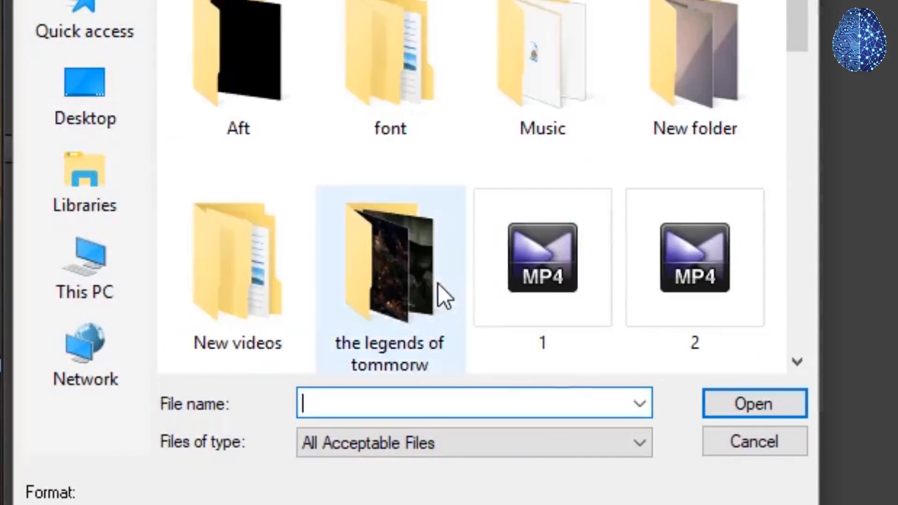
Import the AE t video and create a composition from it in the timeline
scroll(439, 283, "down", 6)
left_click(248, 35)
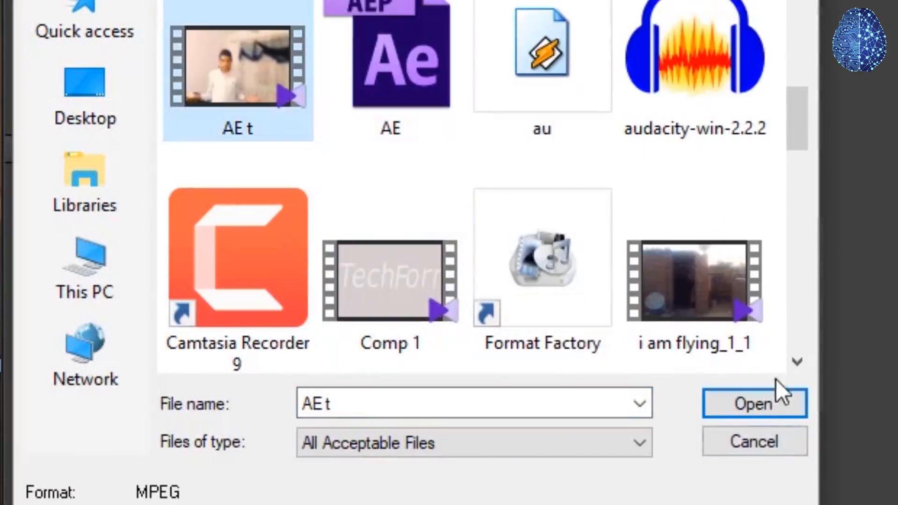
left_click(770, 404)
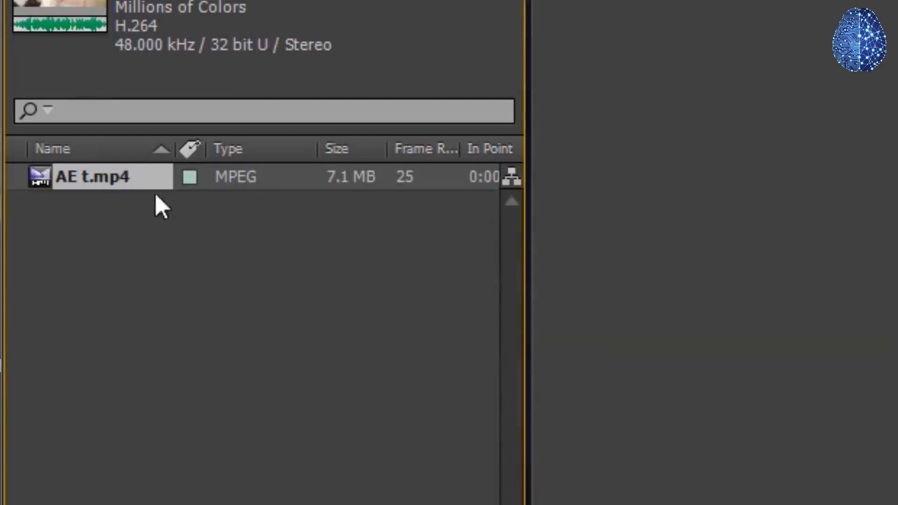
left_click_drag(132, 184, 214, 356)
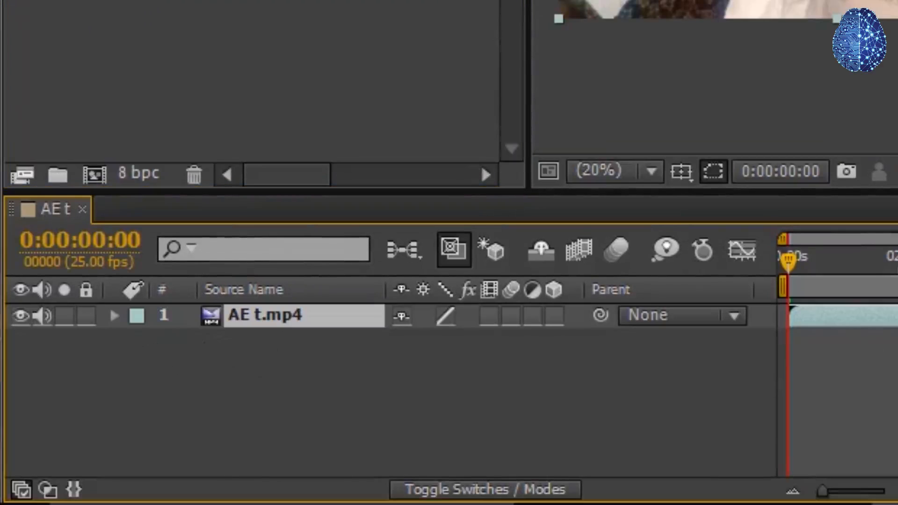
left_click_drag(783, 262, 819, 264)
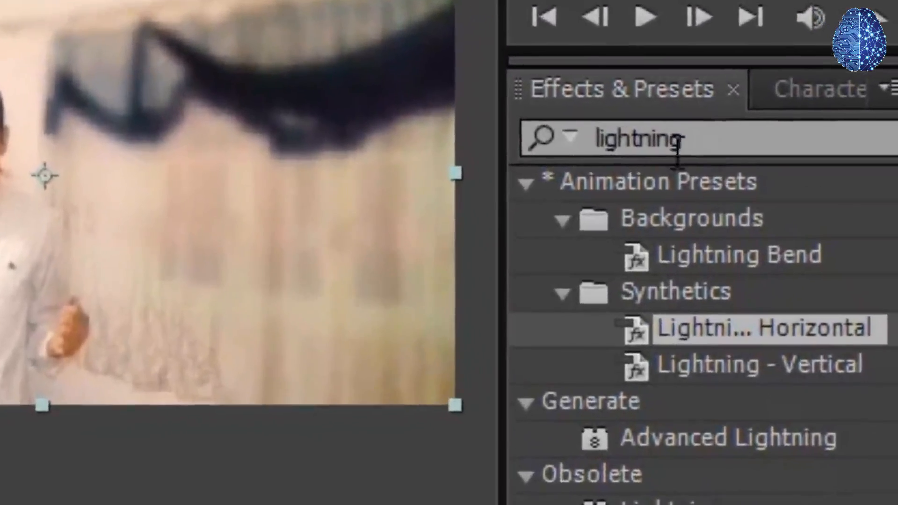
Clear the effects search and check the available workspaces and whether Effects & Presets is enabled
double_click(748, 149)
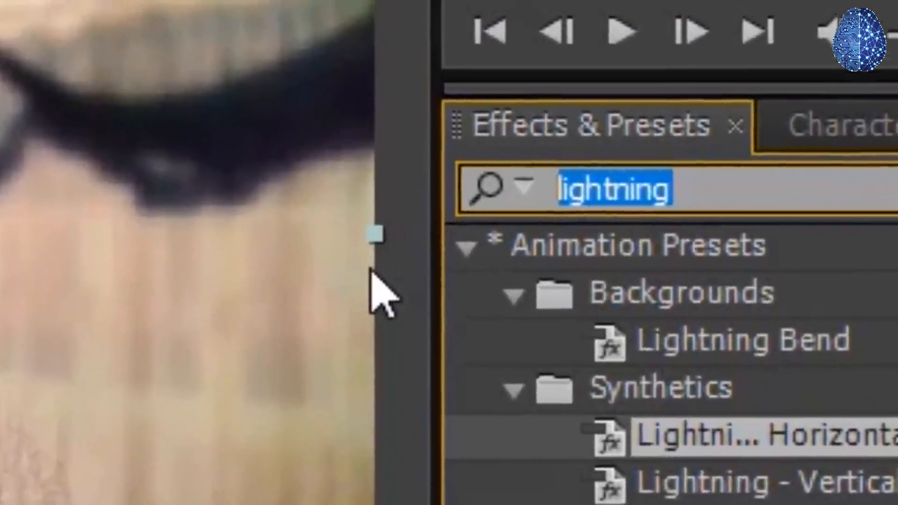
key("BackSpace")
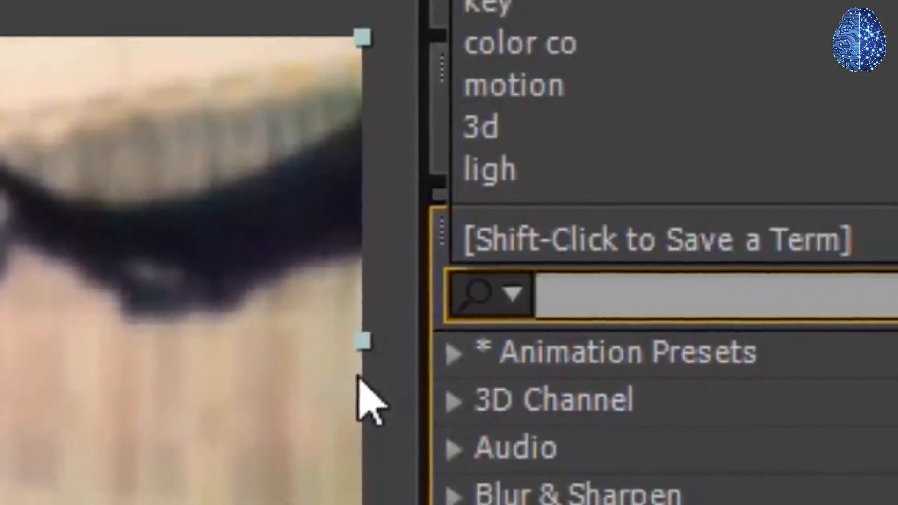
left_click(654, 182)
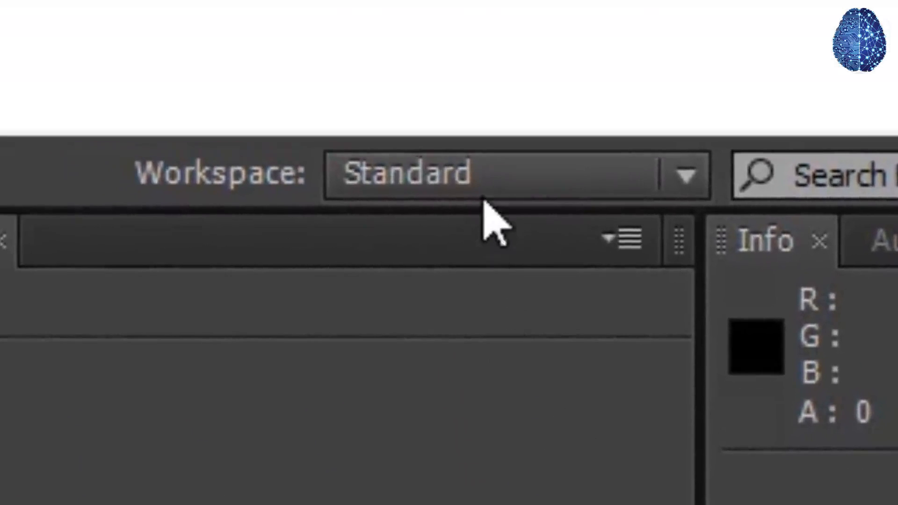
left_click(484, 196)
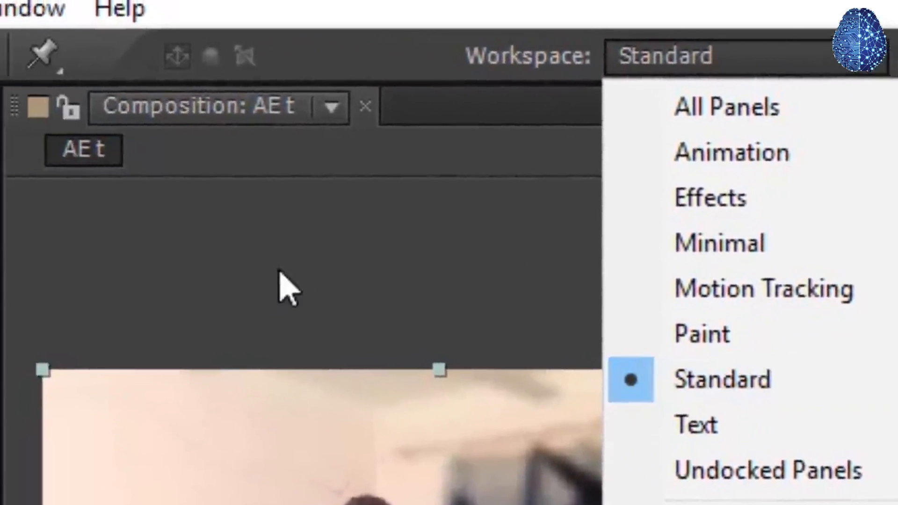
left_click(92, 241)
left_click(202, 58)
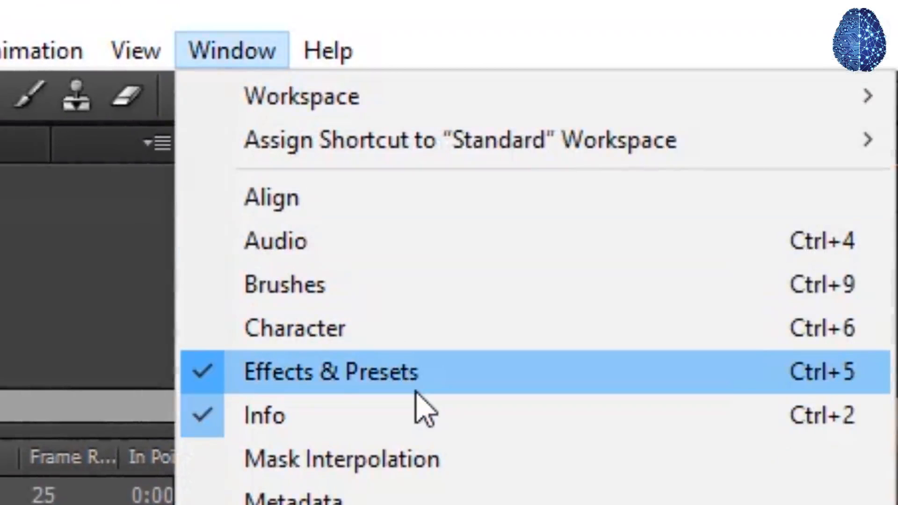
key("Escape")
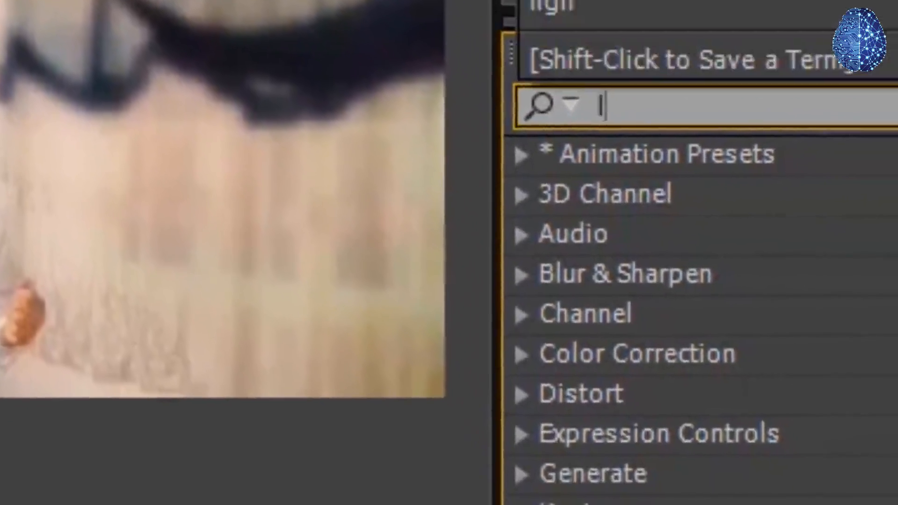
Search the effects for "lightning" and apply the Lightning - Horizontal preset to the AE t.mp4 clip
type("lightn")
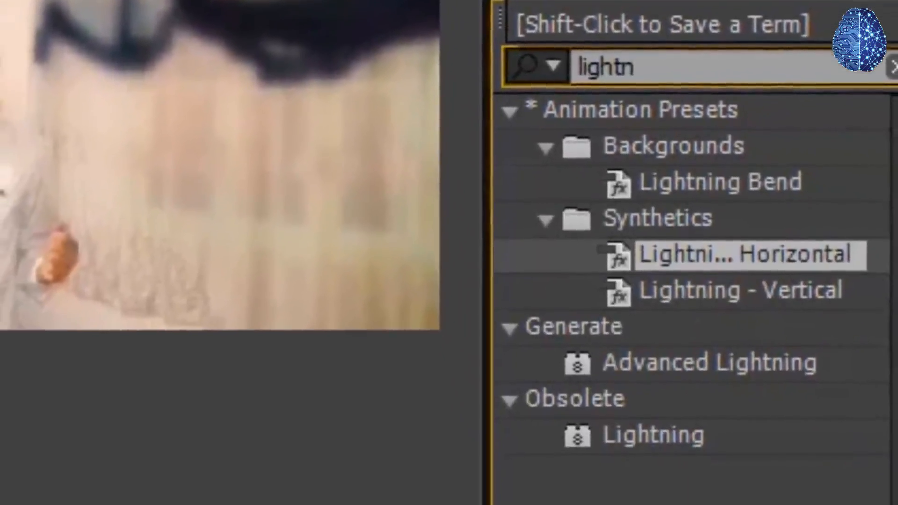
type("i")
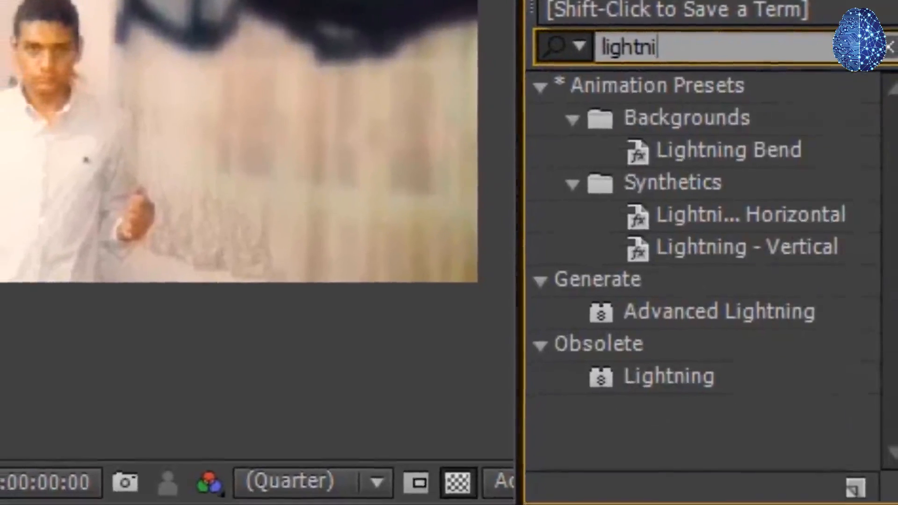
type("ng")
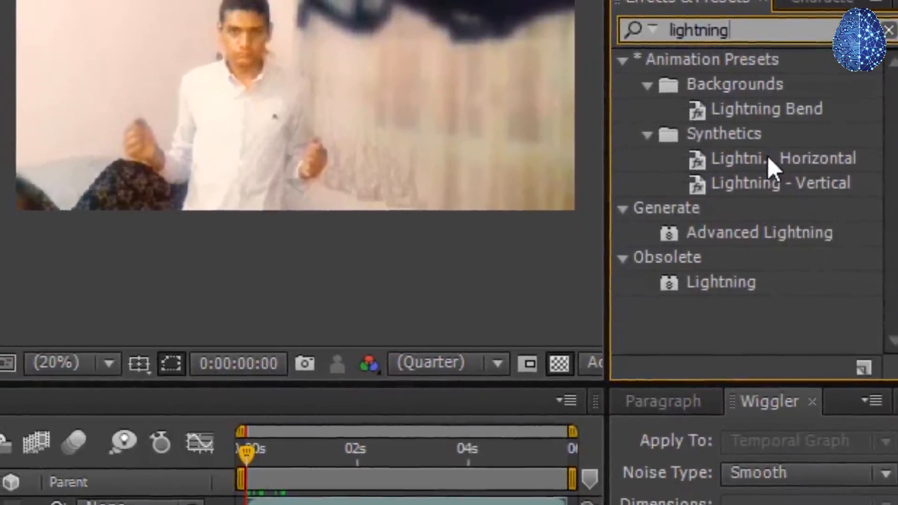
left_click_drag(767, 156, 400, 504)
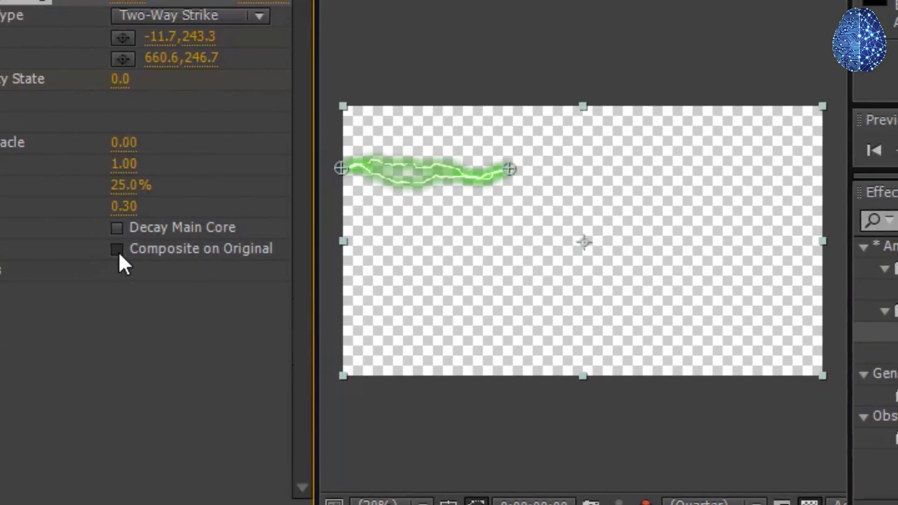
Add a second Lightning - Horizontal preset to the clip and enable Composite on Original for both lightning effects
left_click(117, 249)
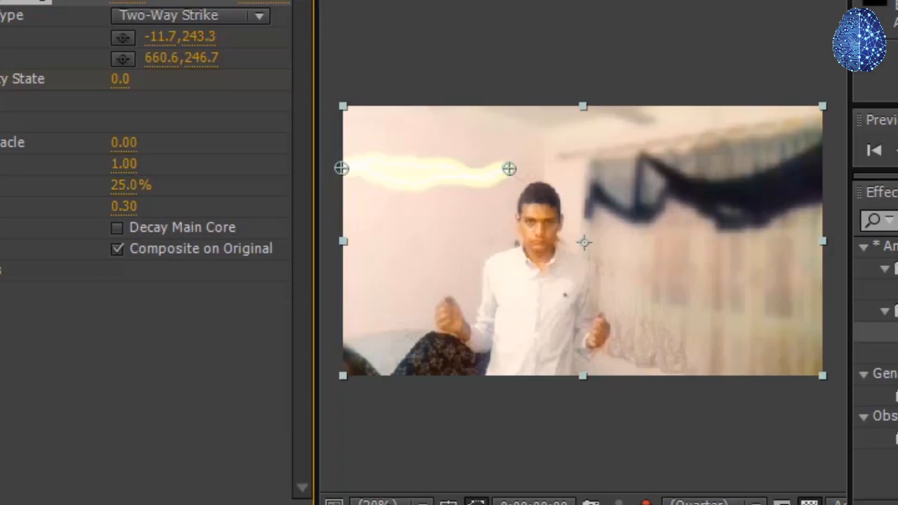
double_click(892, 332)
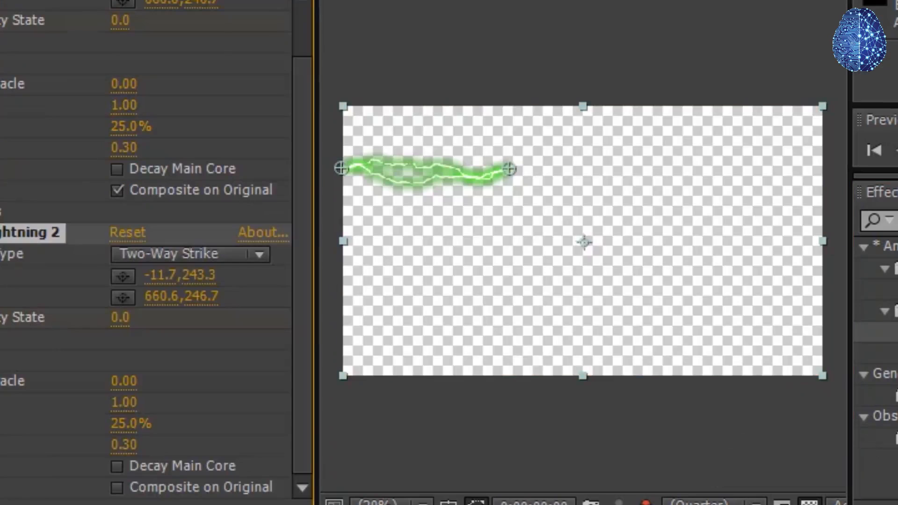
left_click(117, 487)
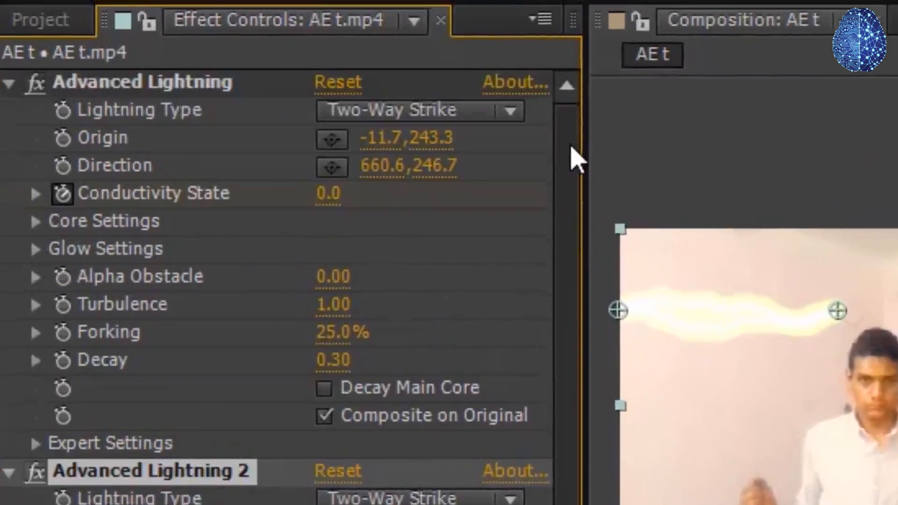
Enable keyframing for Glow Opacity, Core Opacity, Direction and Origin in Advanced Lightning 2
scroll(575, 159, "down", 3)
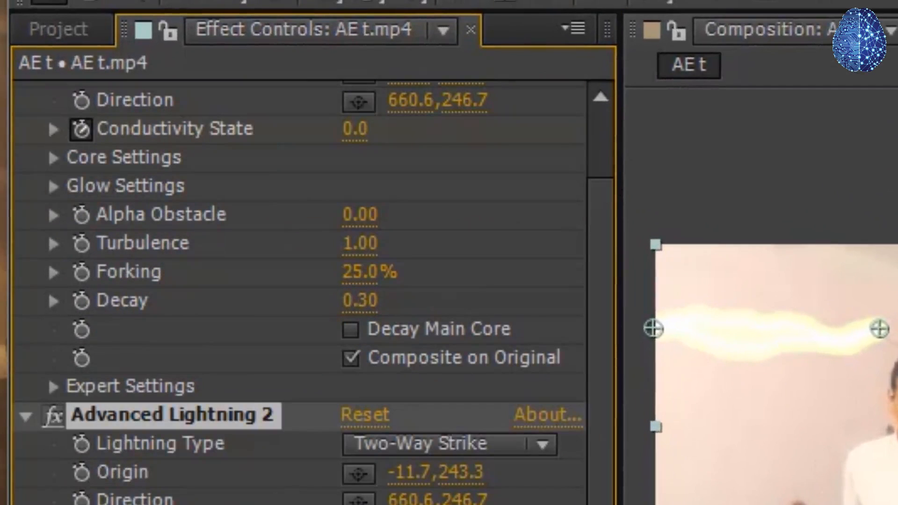
left_click(52, 441)
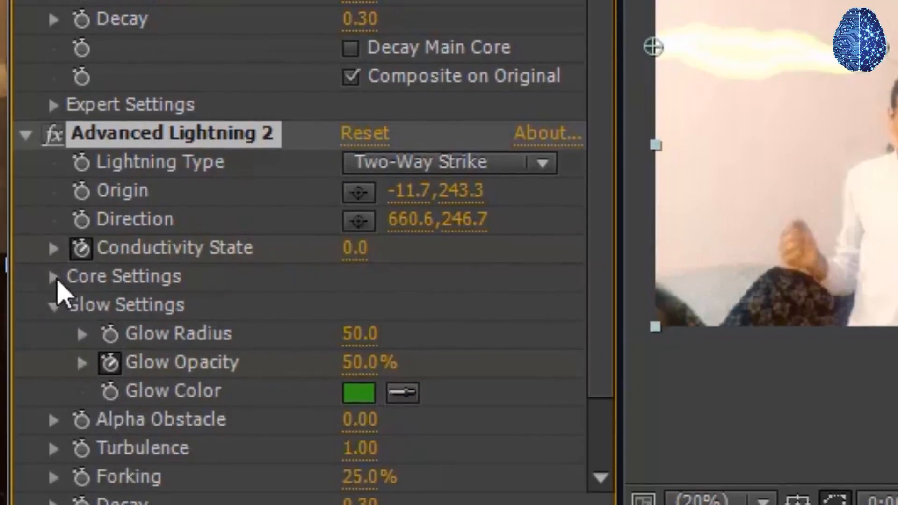
left_click(54, 417)
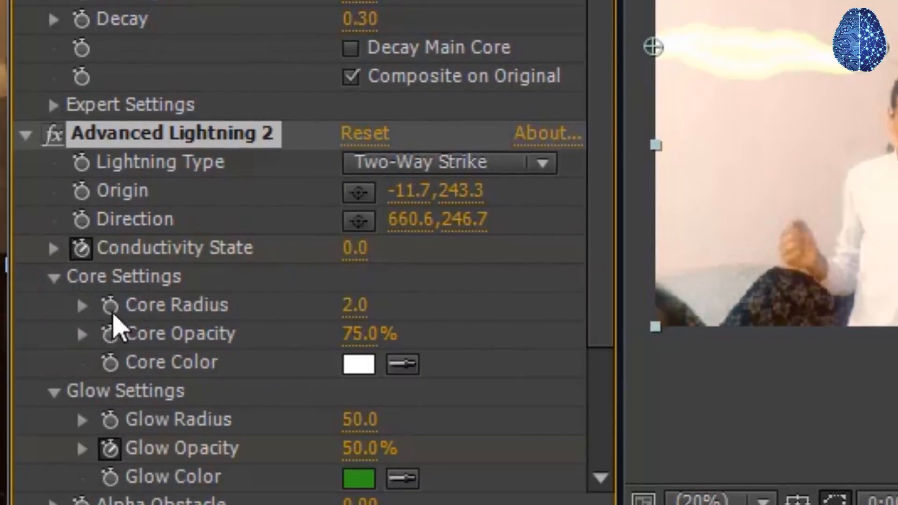
left_click(110, 336)
left_click(81, 219)
left_click(82, 192)
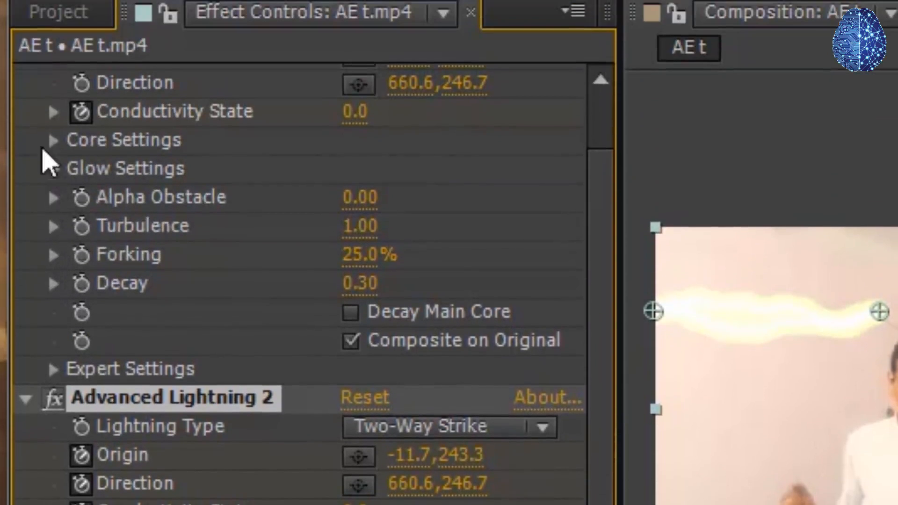
Enable keyframing for Glow Color, Core Color, Direction and Origin in the first Advanced Lightning effect
left_click(52, 169)
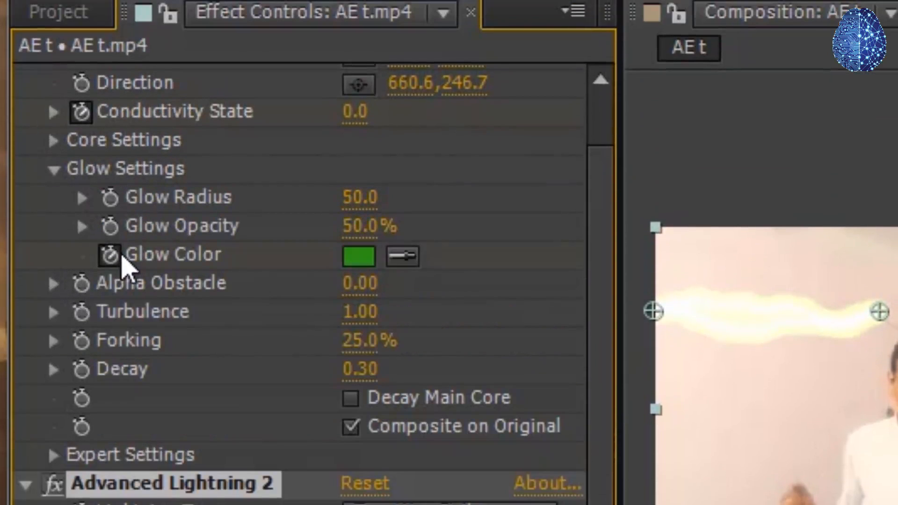
left_click(122, 140)
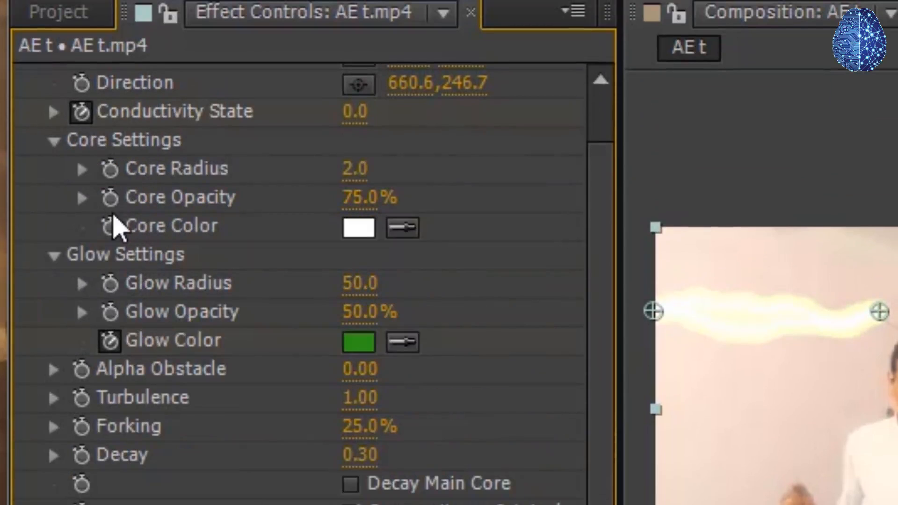
left_click(110, 226)
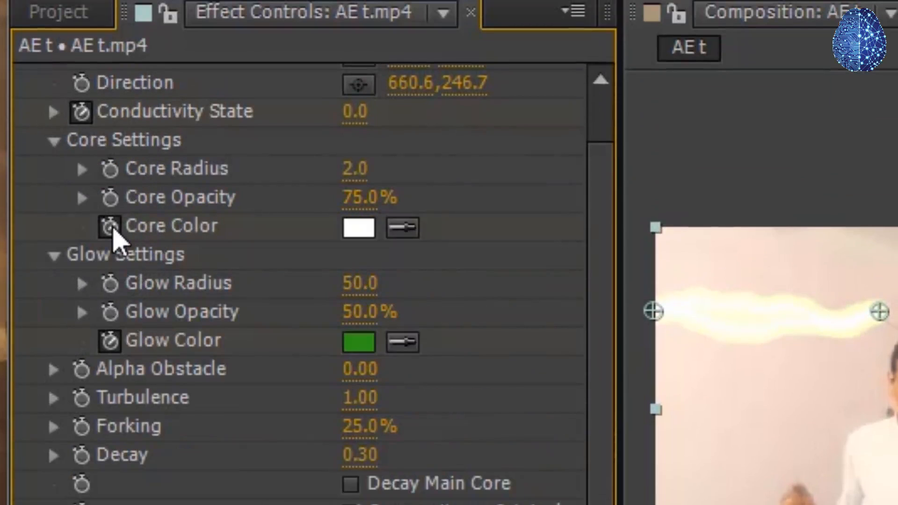
scroll(117, 144, "up", 3)
left_click(81, 161)
left_click(81, 133)
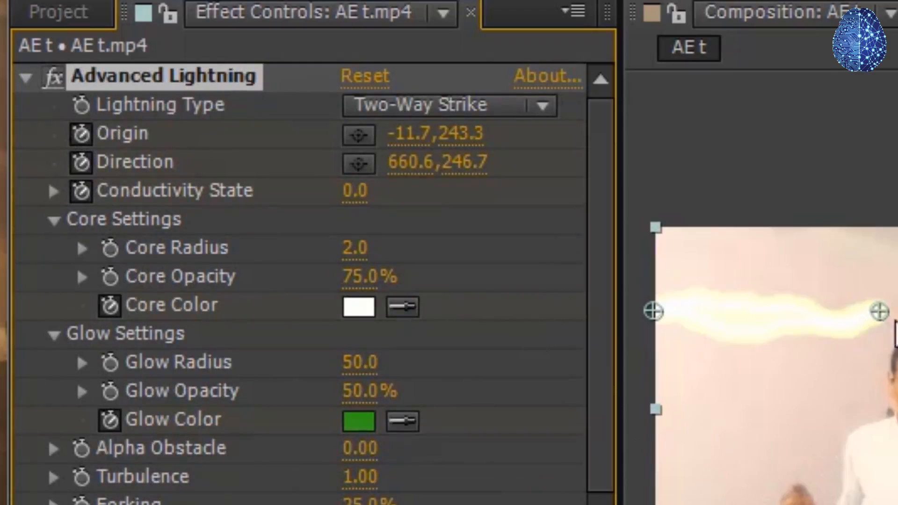
Place the first lightning's direction point at about 1385.6, 826.7 and set its glow colour to blue 001EFF
left_click_drag(879, 312, 897, 369)
left_click_drag(897, 502, 897, 504)
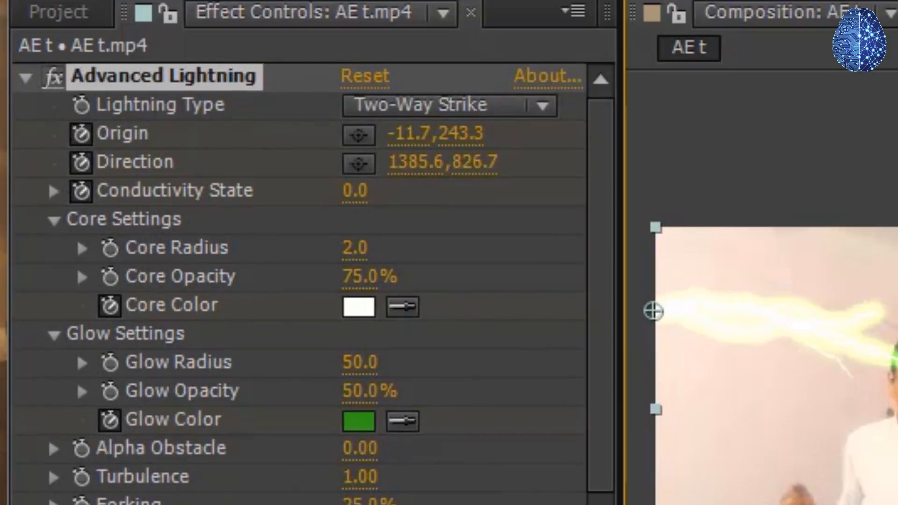
left_click(369, 423)
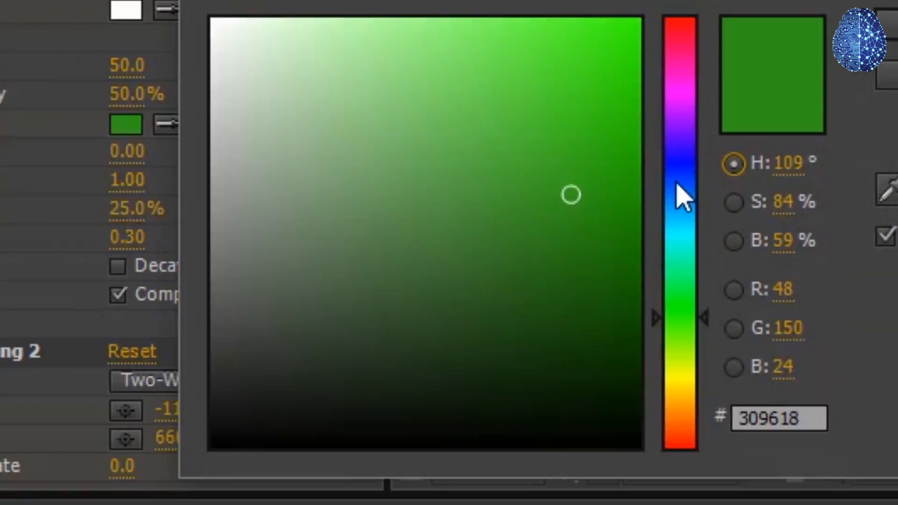
left_click(680, 170)
left_click(609, 74)
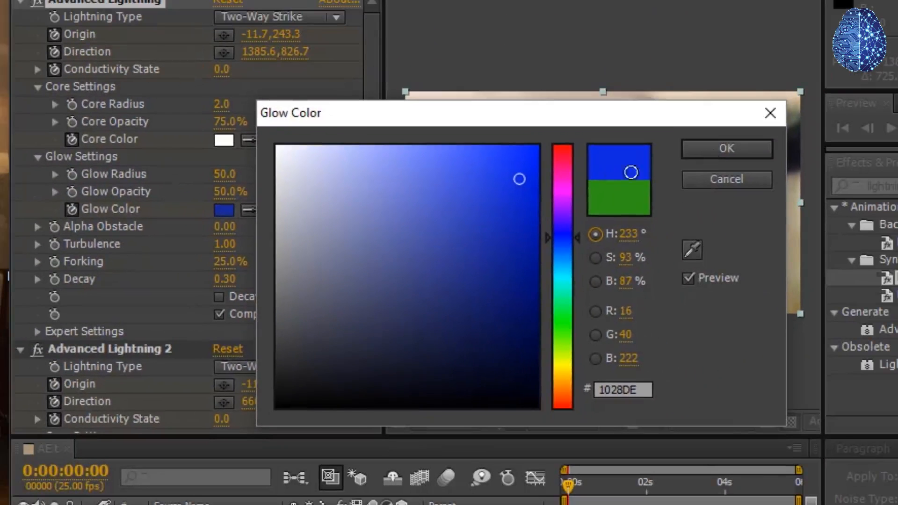
left_click(538, 146)
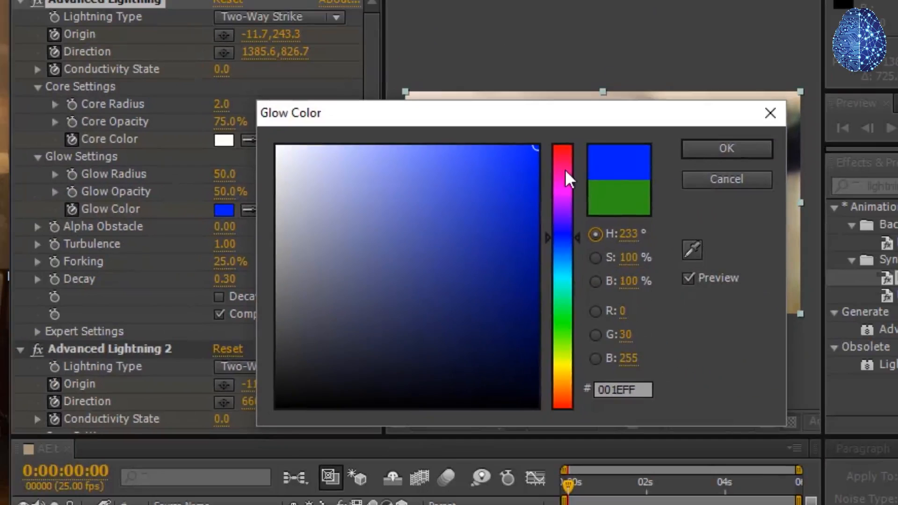
left_click(723, 148)
Set the glow colour of Advanced Lightning 2 to blue 0000FF
scroll(234, 290, "down", 2)
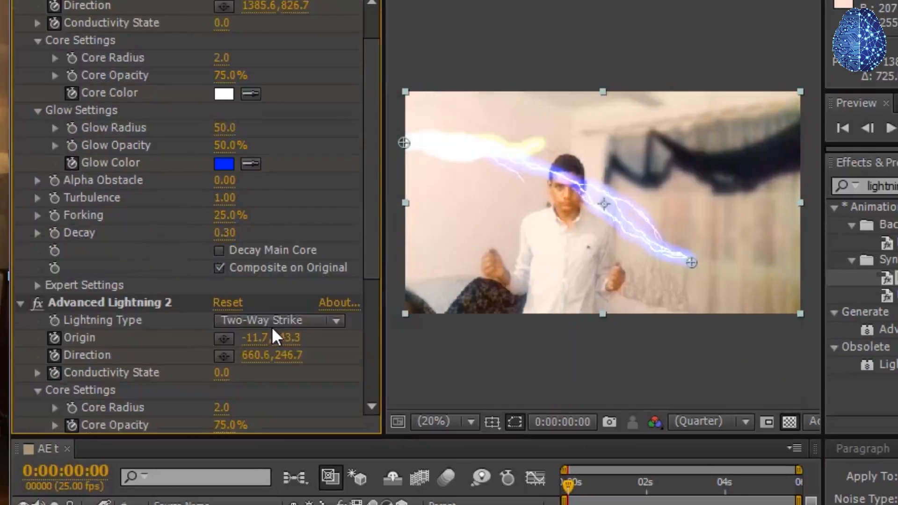
scroll(271, 330, "down", 4)
left_click(223, 421)
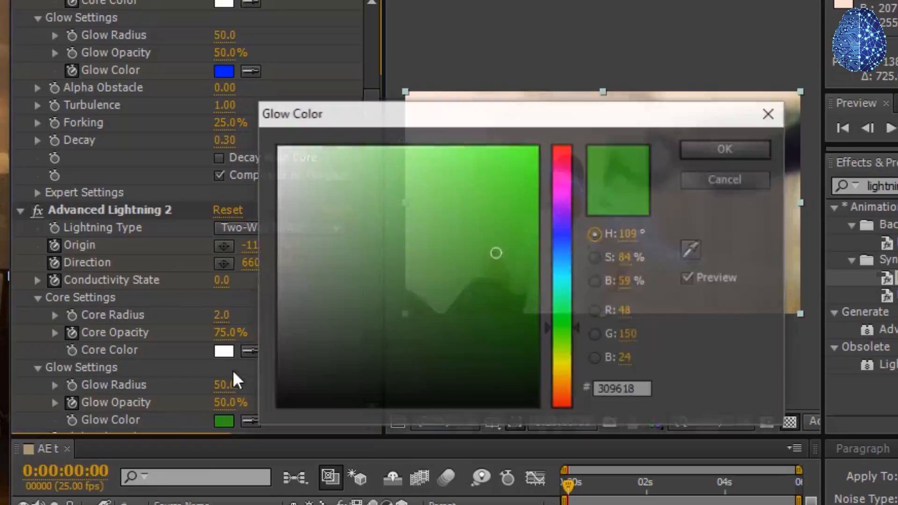
left_click(536, 146)
left_click(549, 232)
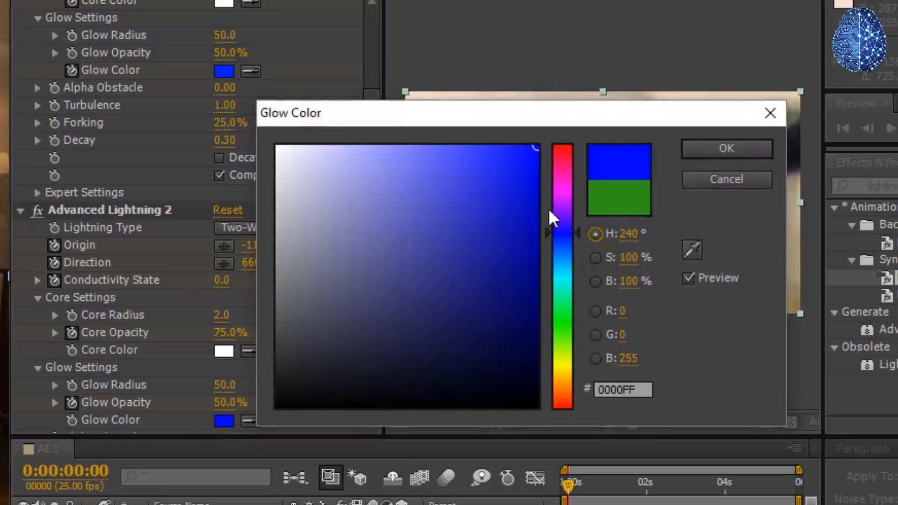
left_click(751, 147)
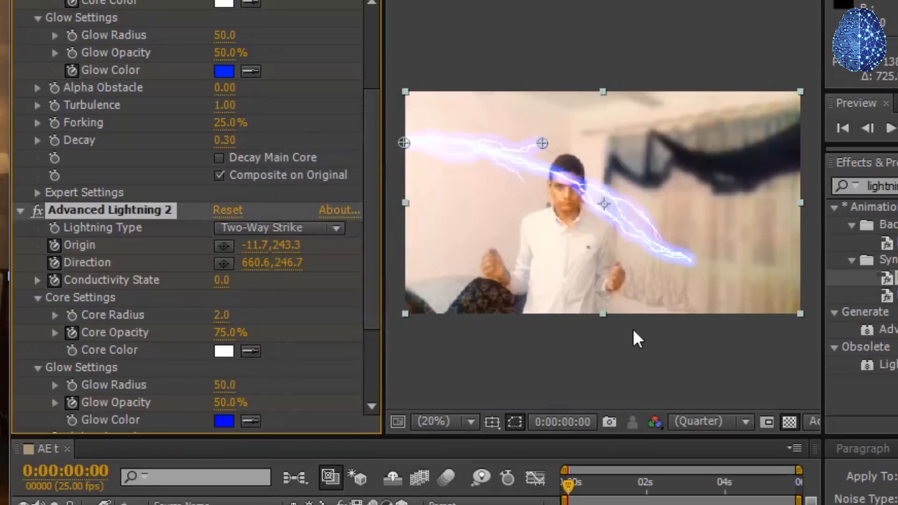
Move the direction point of Advanced Lightning 2 to about 920.6, 711.7, over the man's chest
left_click_drag(547, 140, 595, 238)
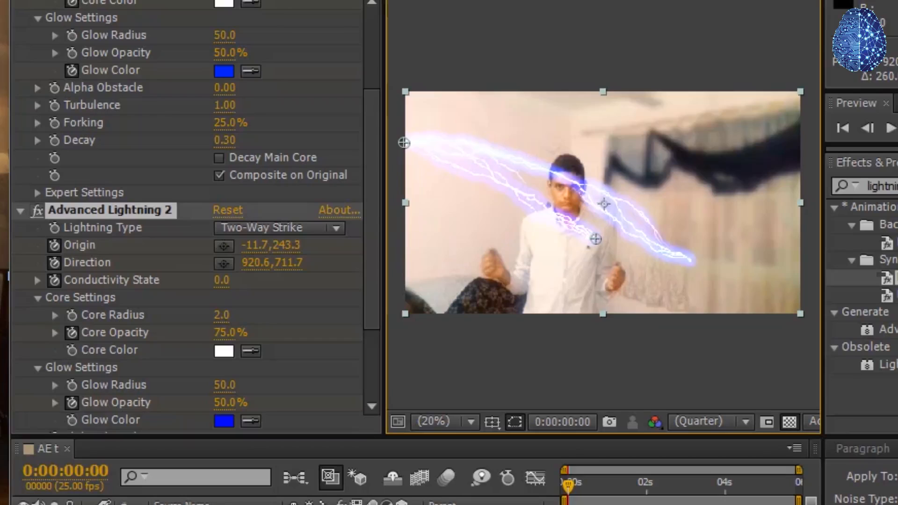
left_click(449, 502)
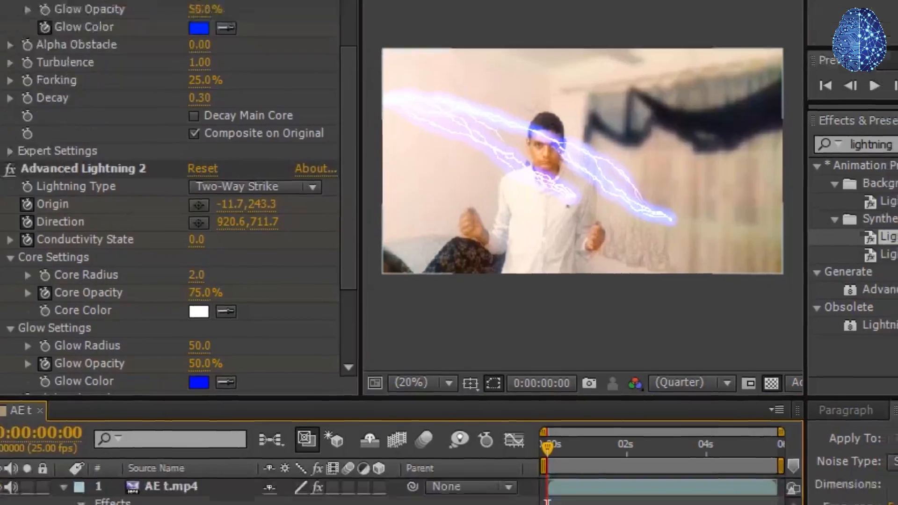
Set Core Opacity and Glow Opacity of the first Advanced Lightning effect to 0% at the start of the clip
scroll(234, 416, "down", 1)
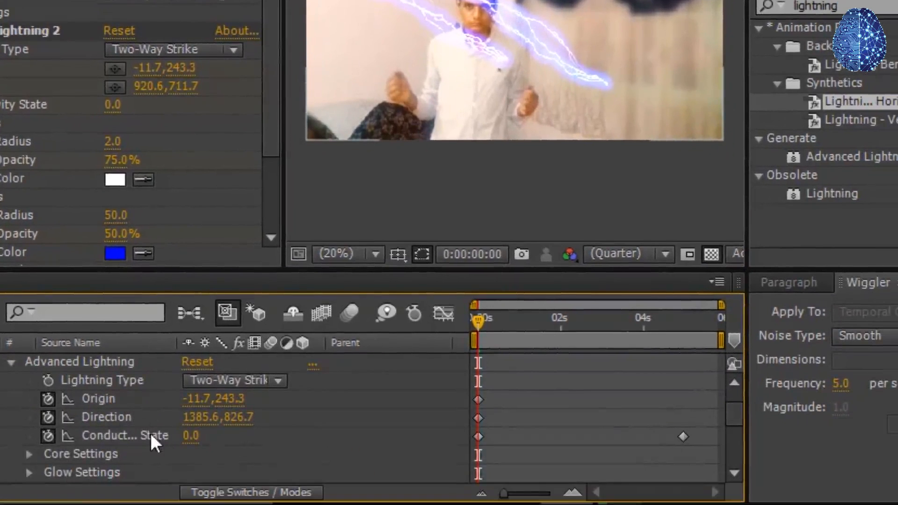
scroll(154, 443, "down", 1)
left_click(29, 399)
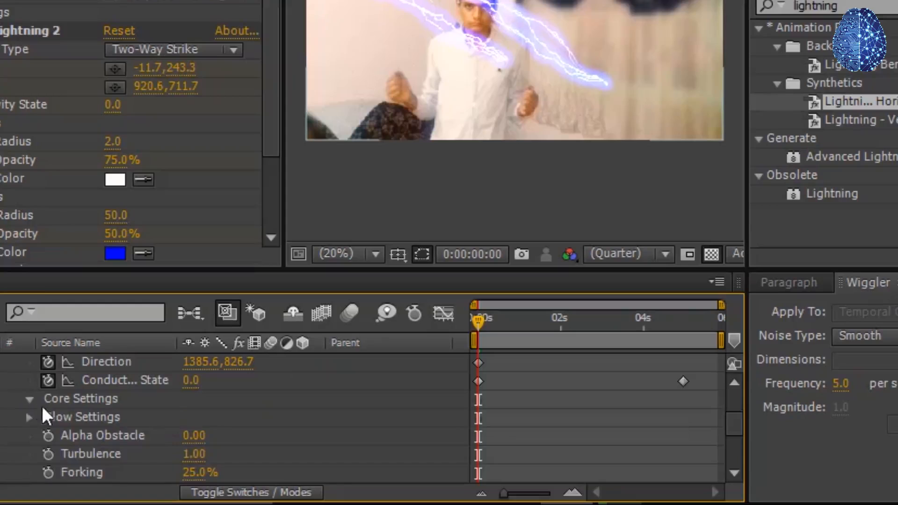
left_click_drag(206, 445, 91, 442)
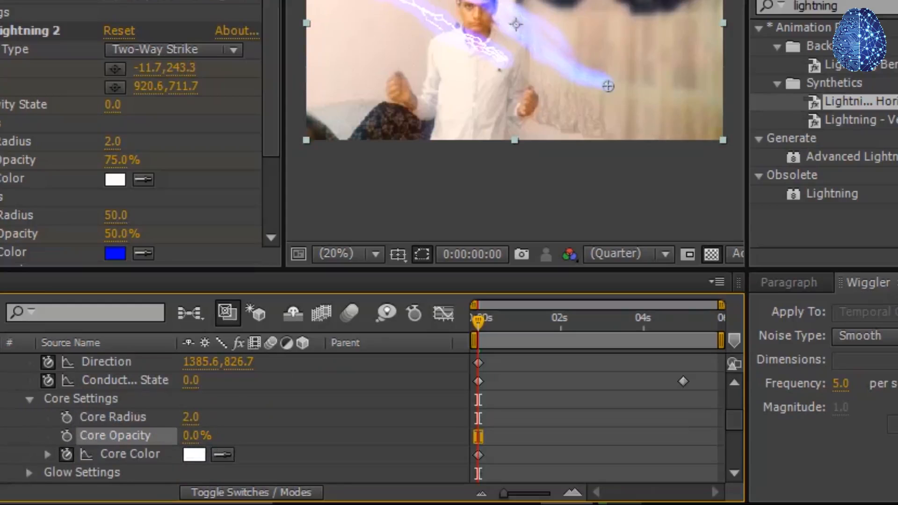
scroll(137, 452, "down", 1)
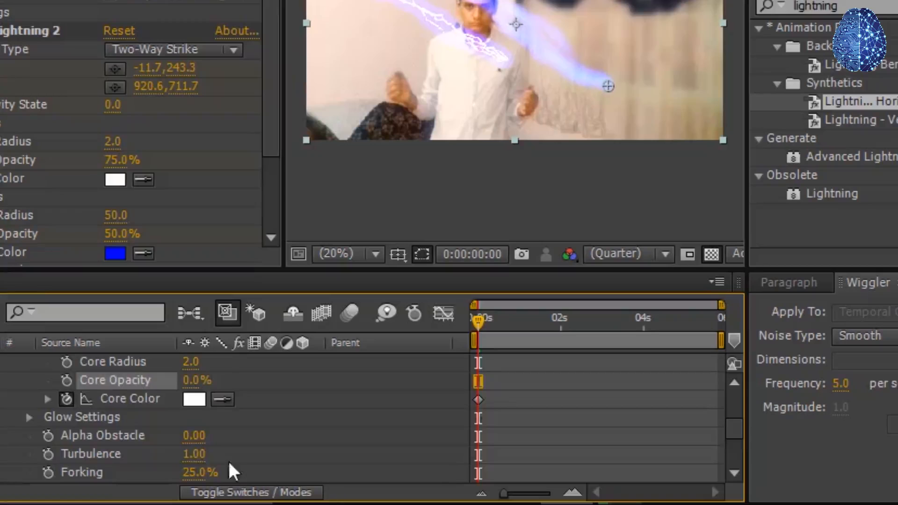
scroll(201, 457, "down", 1)
scroll(157, 444, "down", 1)
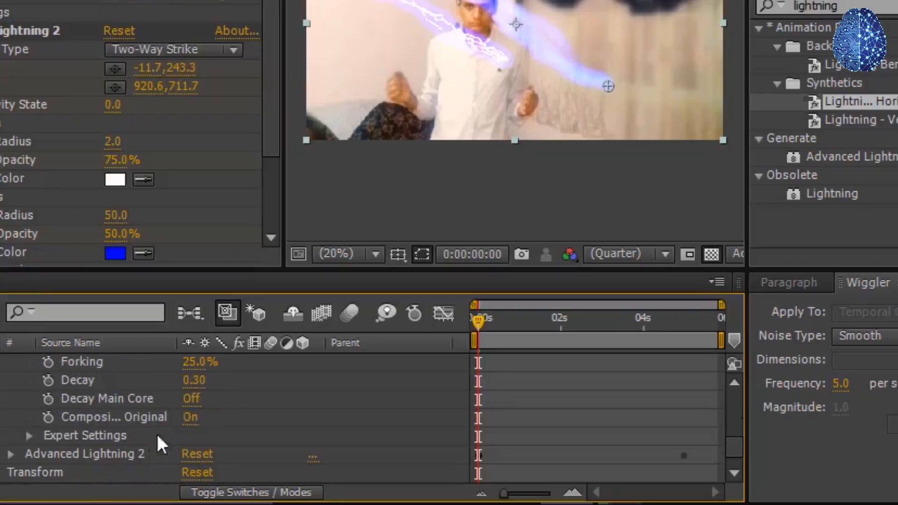
scroll(36, 380, "up", 1)
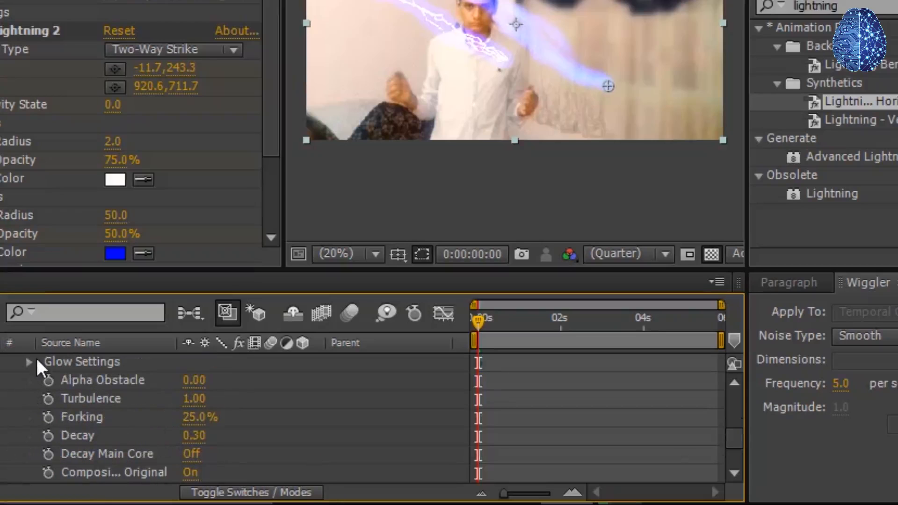
left_click(27, 362)
left_click_drag(201, 399, 0, 398)
Set the keyframed Core Opacity and Glow Opacity of Advanced Lightning 2 to 0% at time 0:00:00:00
scroll(8, 390, "down", 2)
left_click(10, 435)
scroll(79, 423, "down", 2)
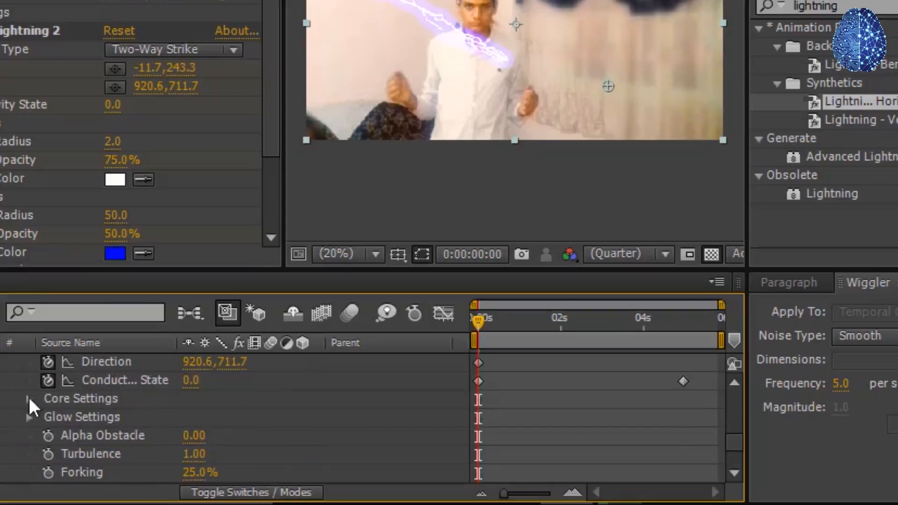
left_click(29, 398)
left_click_drag(196, 436, 0, 436)
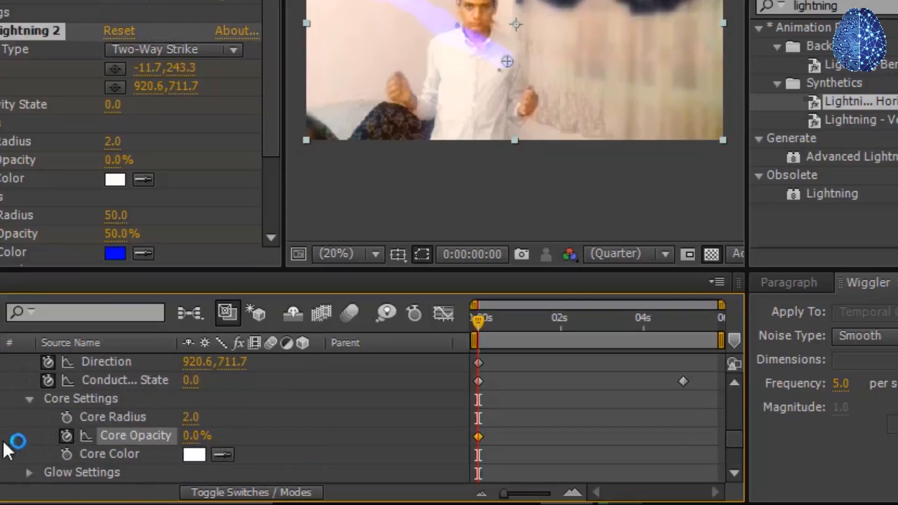
scroll(152, 402, "down", 2)
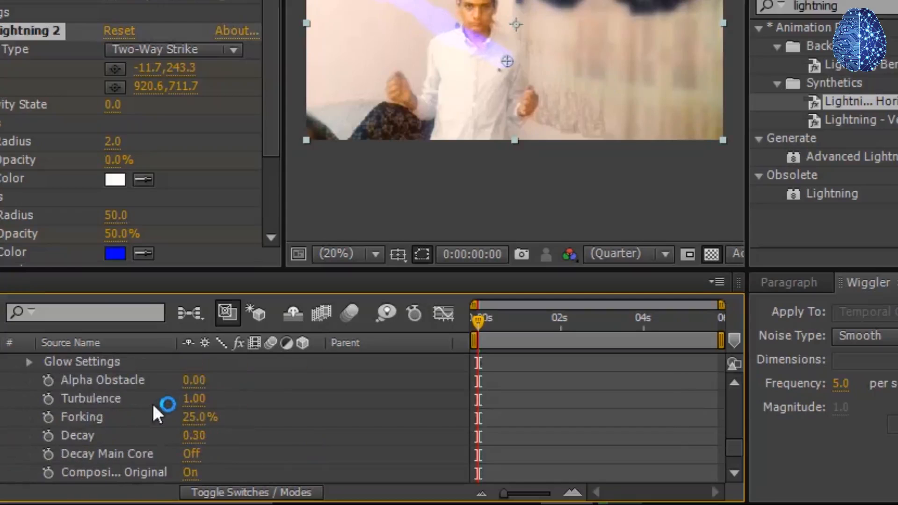
left_click(28, 361)
left_click_drag(208, 401, 42, 404)
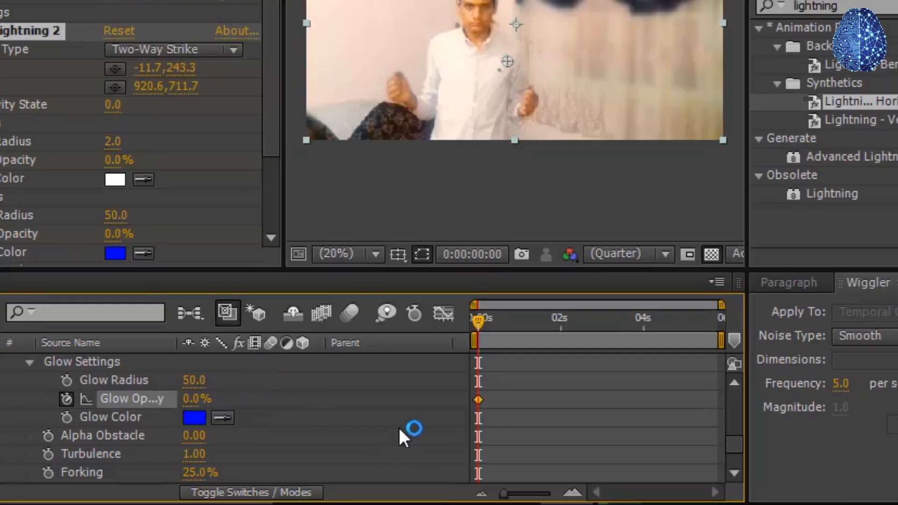
Go to 0:00:00:05 and add Glow Opacity and Core Opacity keyframes to Advanced Lightning 2
mouse_move(481, 320)
left_mouse_down()
mouse_move(496, 322)
mouse_move(481, 321)
left_mouse_up()
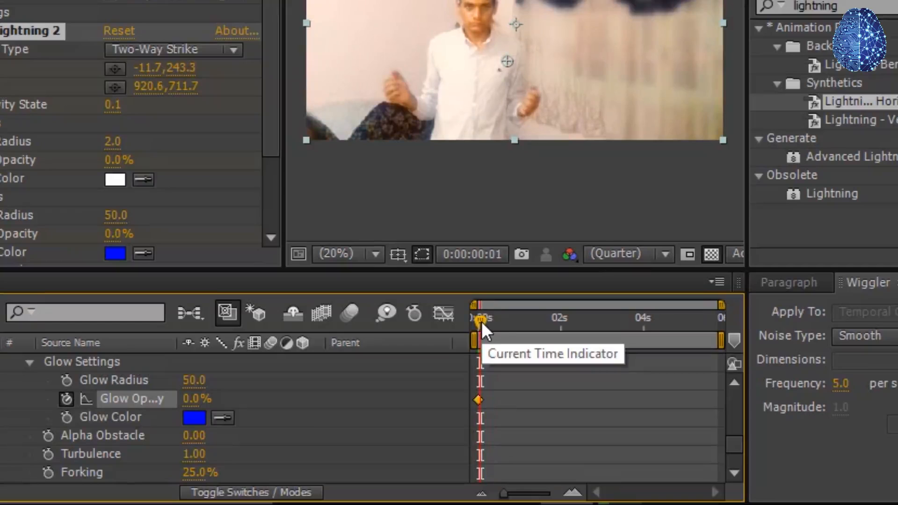
key("space")
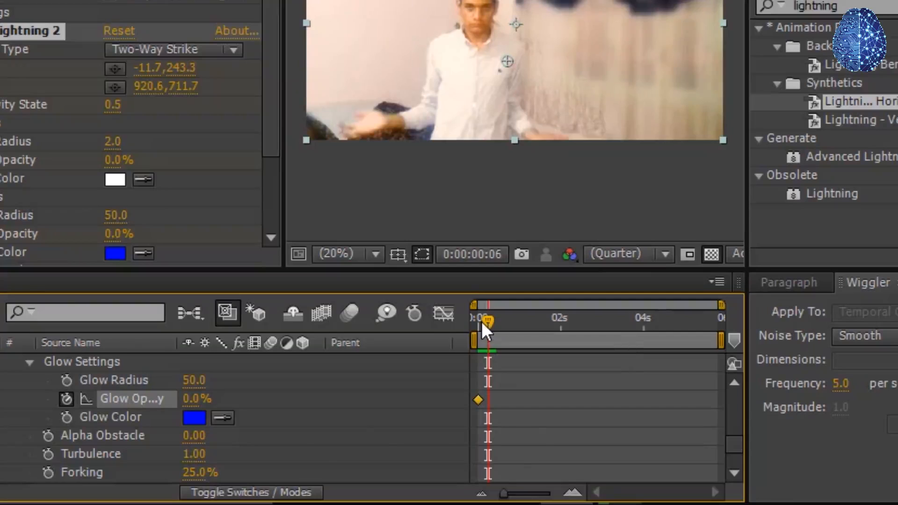
key("Page_Up")
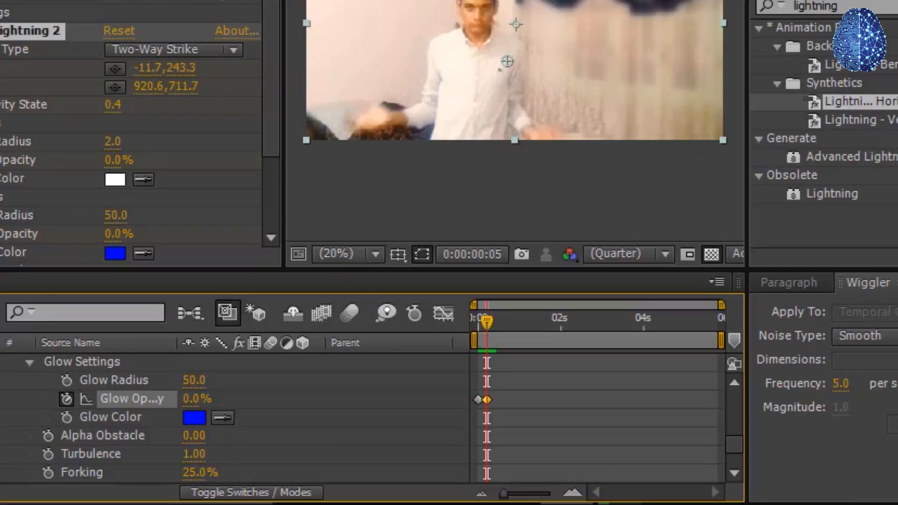
scroll(140, 416, "up", 3)
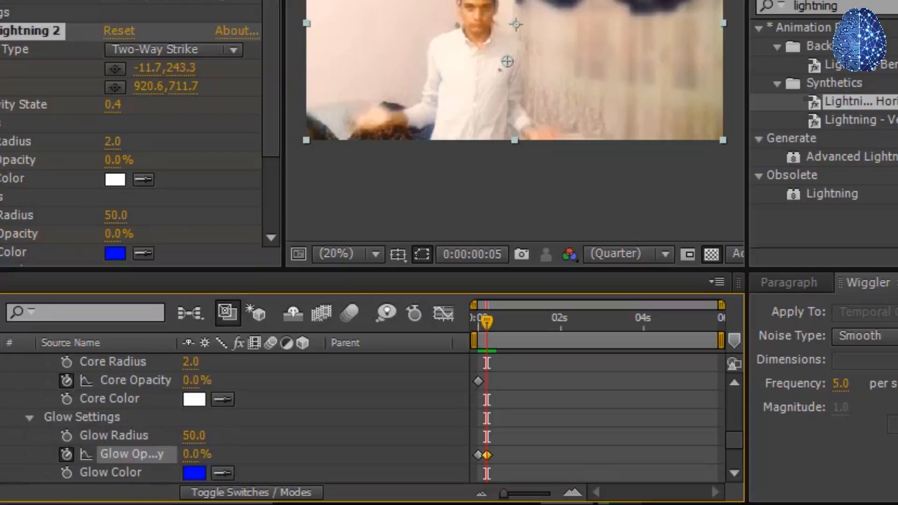
left_click(2, 380)
Add Glow Color and Core Color keyframes to the first Advanced Lightning effect at 0:00:00:05
scroll(140, 416, "up", 3)
scroll(141, 416, "down", 1)
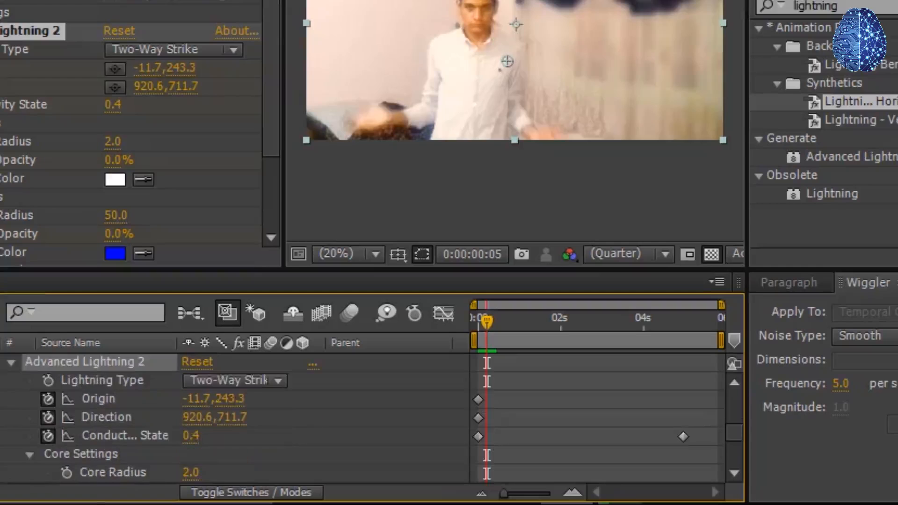
scroll(141, 416, "up", 6)
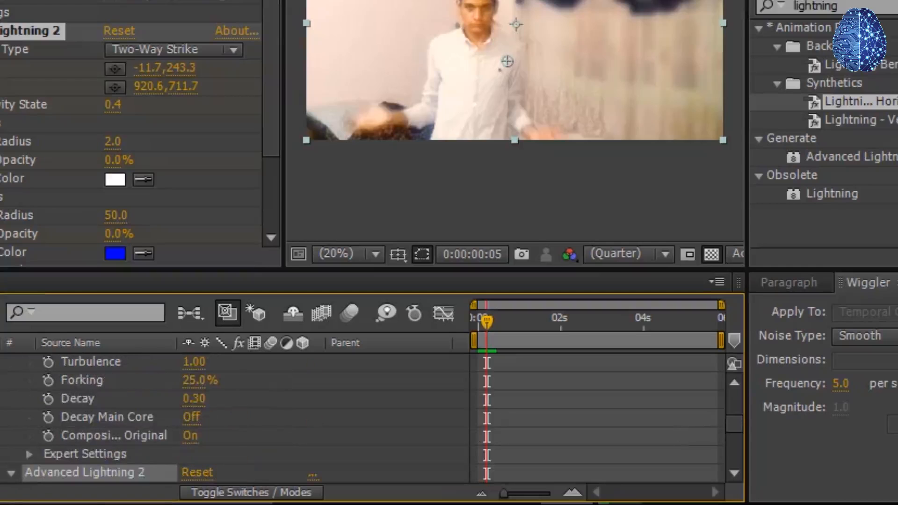
scroll(140, 416, "up", 6)
left_click(1, 435)
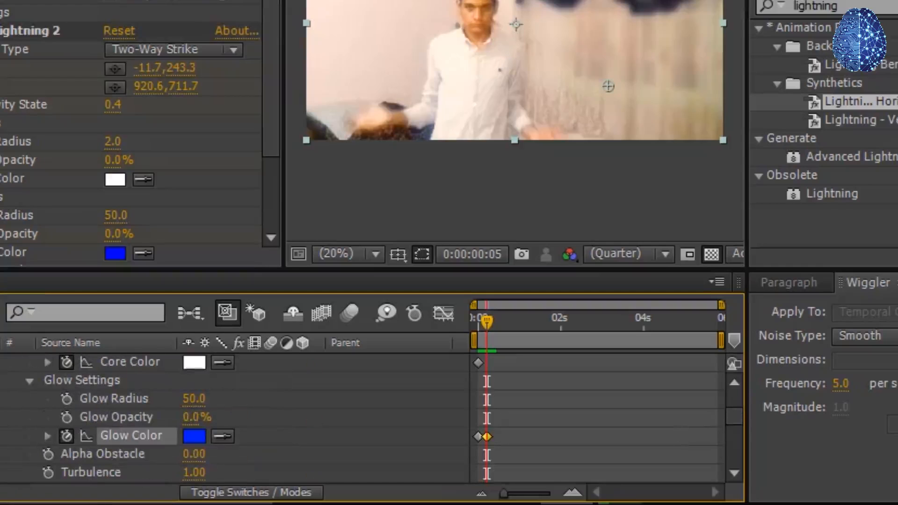
left_click(2, 361)
scroll(224, 430, "up", 3)
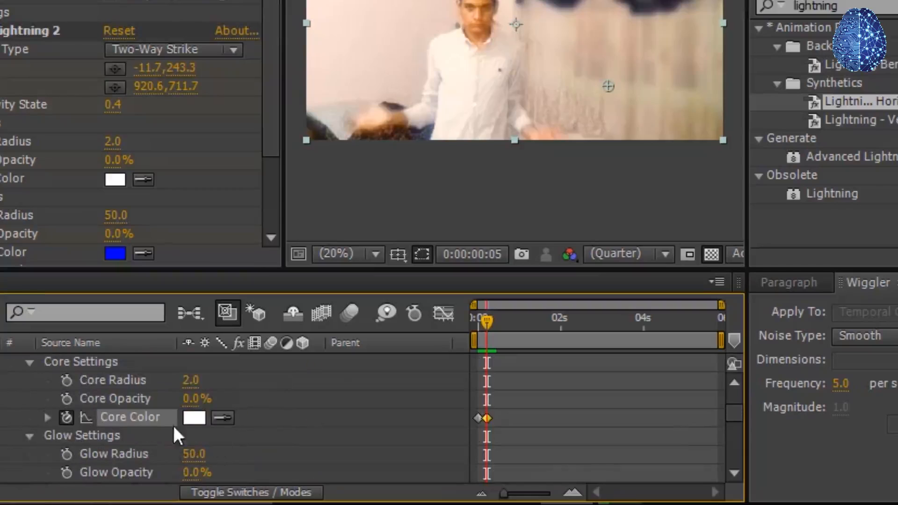
Raise the first Advanced Lightning effect's Core Opacity to 100% and its Glow Opacity to 50%
left_click_drag(194, 401, 497, 384)
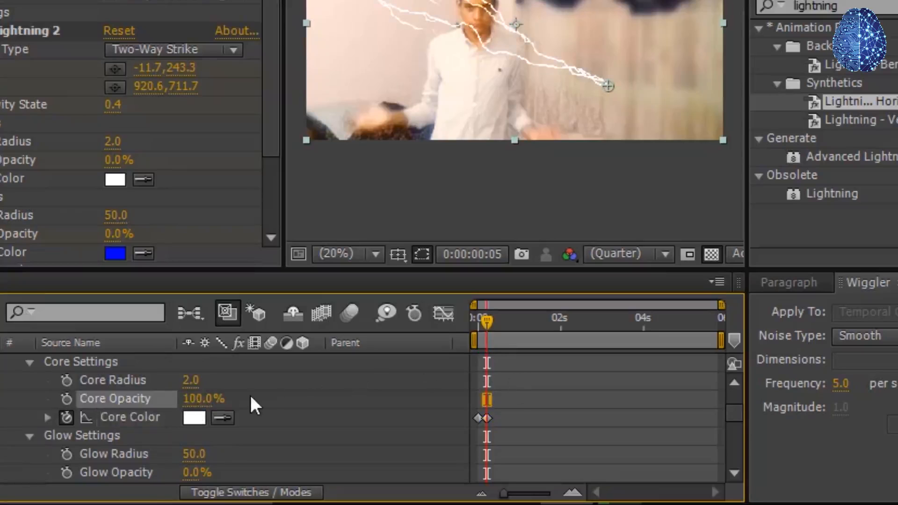
scroll(250, 395, "down", 3)
left_click_drag(197, 417, 253, 416)
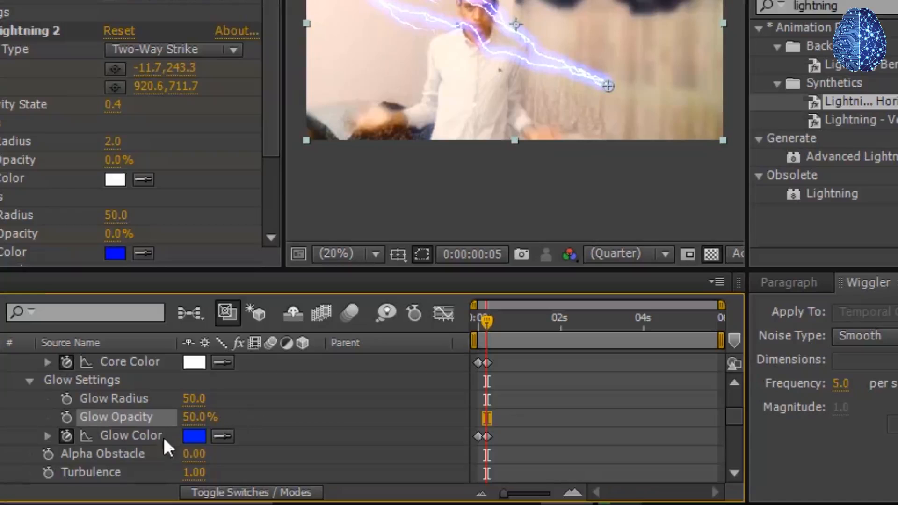
At 0:00:00:05, set Core Opacity of Advanced Lightning 2 to 100% and its Glow Opacity to 51%
scroll(187, 425, "down", 1)
scroll(323, 408, "down", 3)
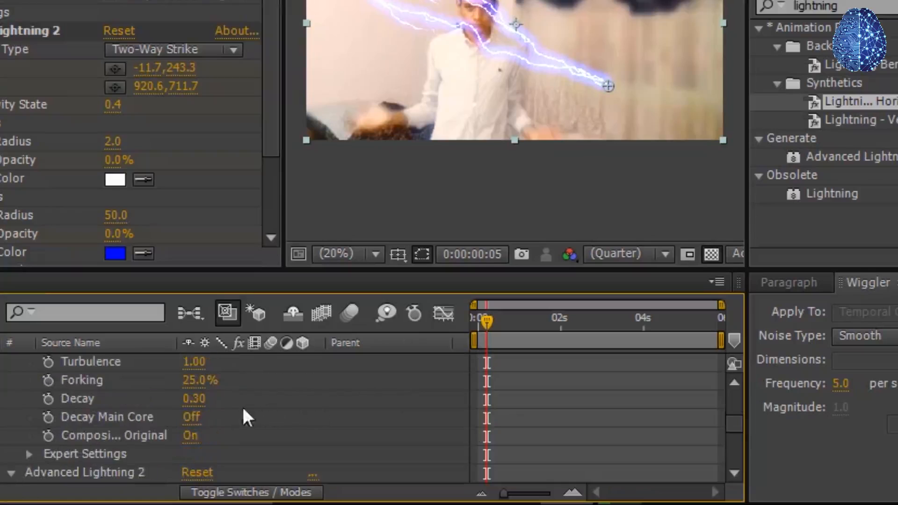
scroll(187, 439, "down", 1)
left_click_drag(187, 437, 234, 429)
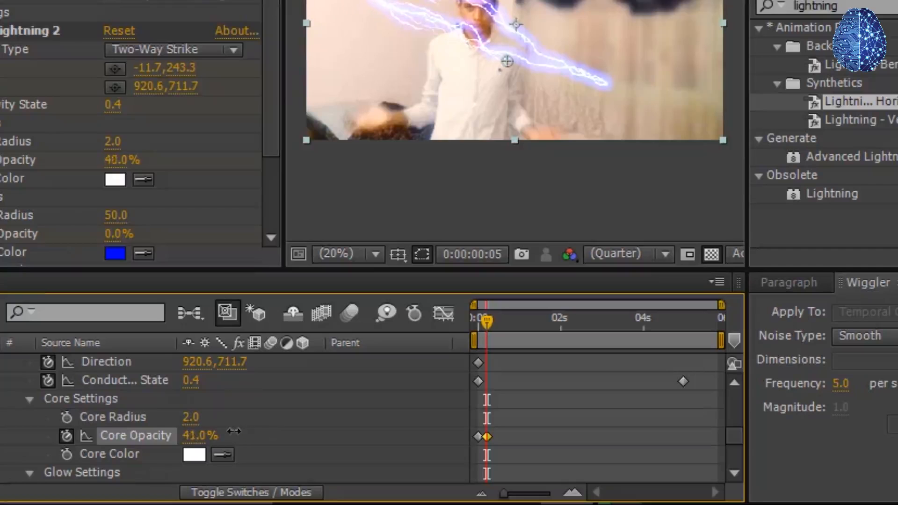
scroll(152, 433, "down", 1)
left_click_drag(193, 382, 357, 411)
left_click_drag(198, 454, 242, 456)
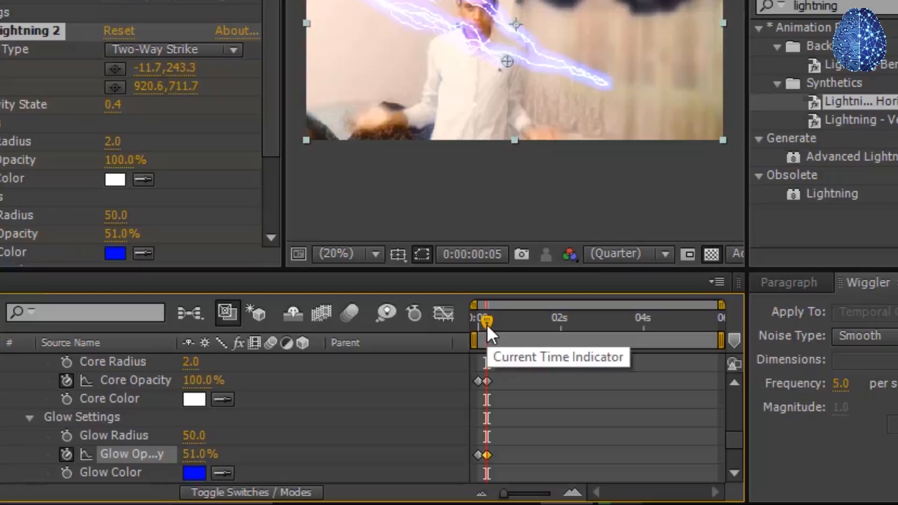
At 0:00:00:06, place Advanced Lightning 2's origin above the frame at about 1108.3, -151.7 and its direction at about 1085.6, 1086.7
key("Page_Down")
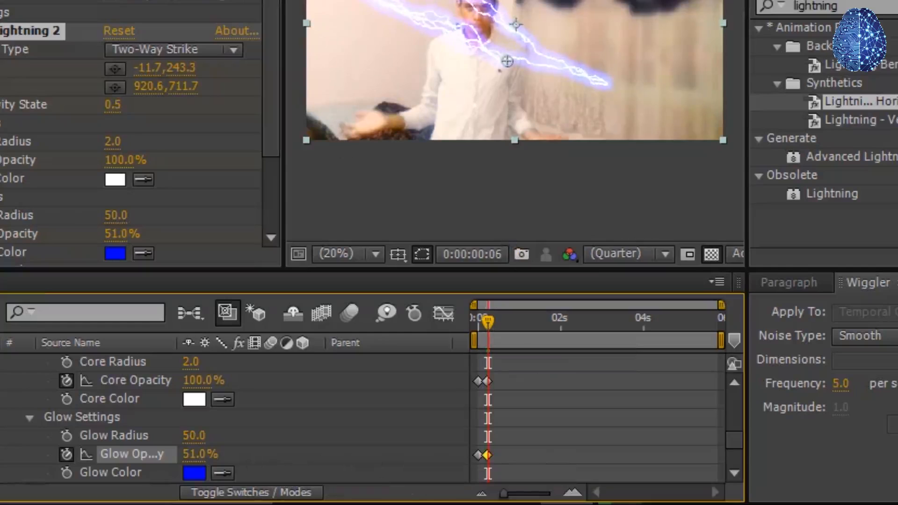
left_click_drag(308, 40, 540, 47)
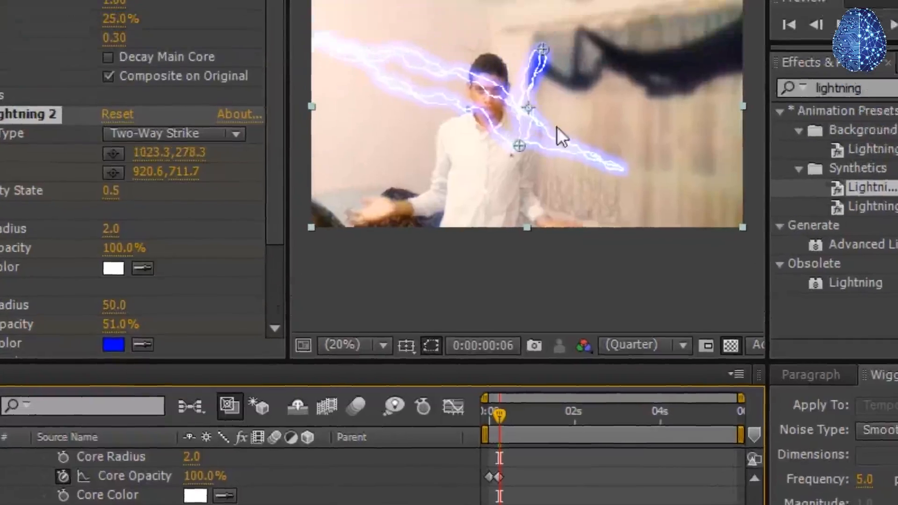
left_click_drag(533, 246, 571, 332)
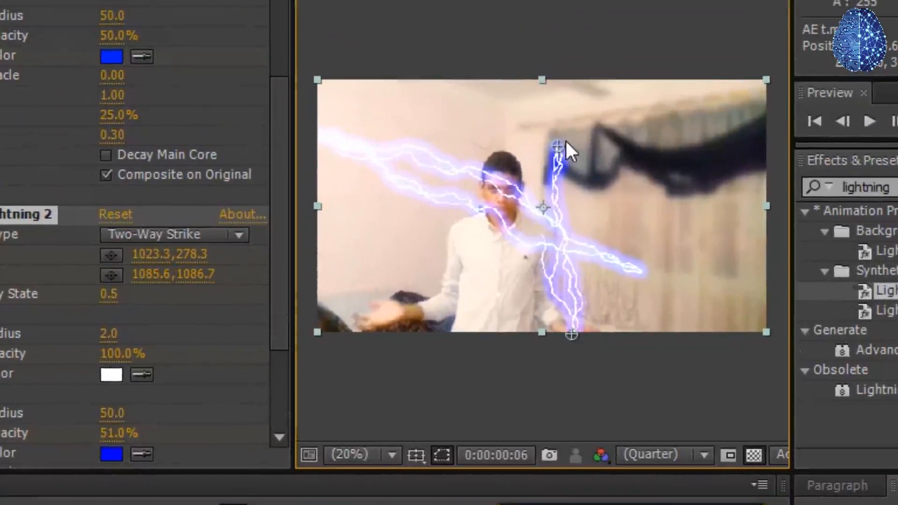
left_click_drag(556, 148, 577, 46)
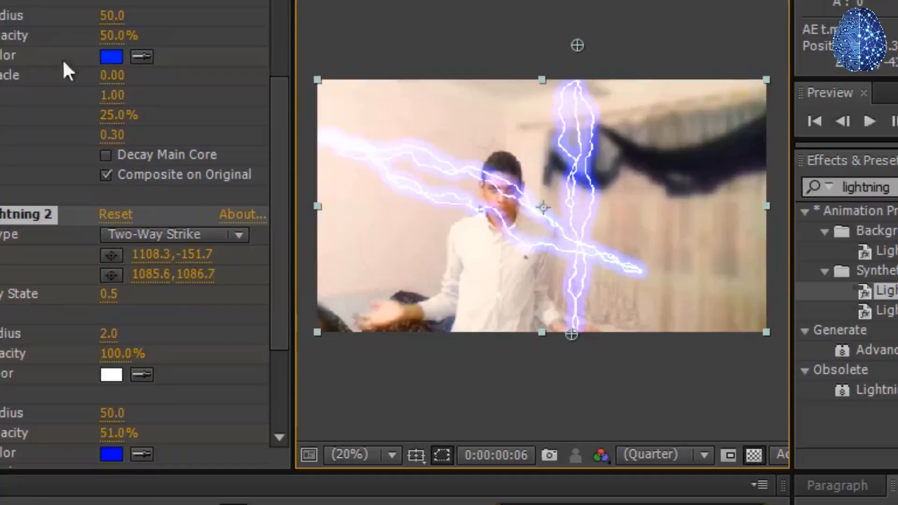
Move the first lightning's direction to the man's hand at about 280.6, 966.7 and its origin above the frame at about 243.3, -156.7
scroll(135, 234, "up", 3)
left_click(38, 1)
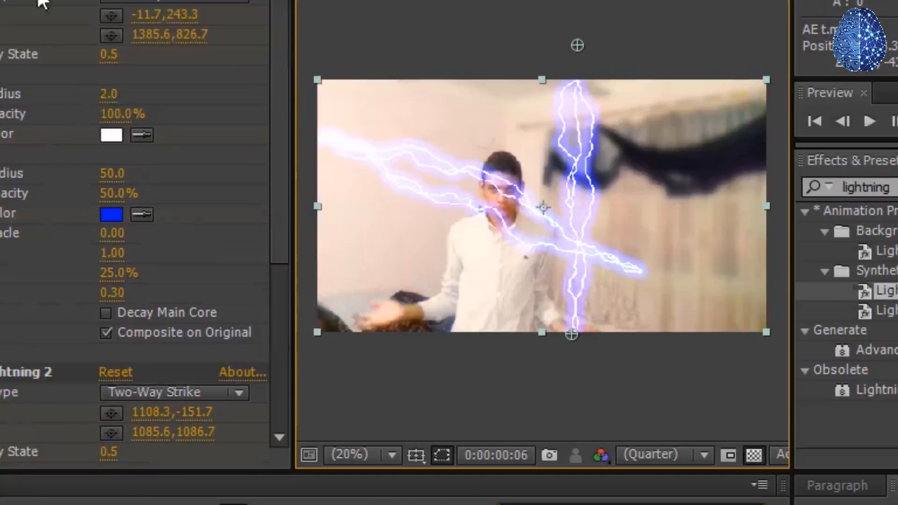
left_click_drag(644, 277, 384, 308)
left_click_drag(316, 138, 386, 47)
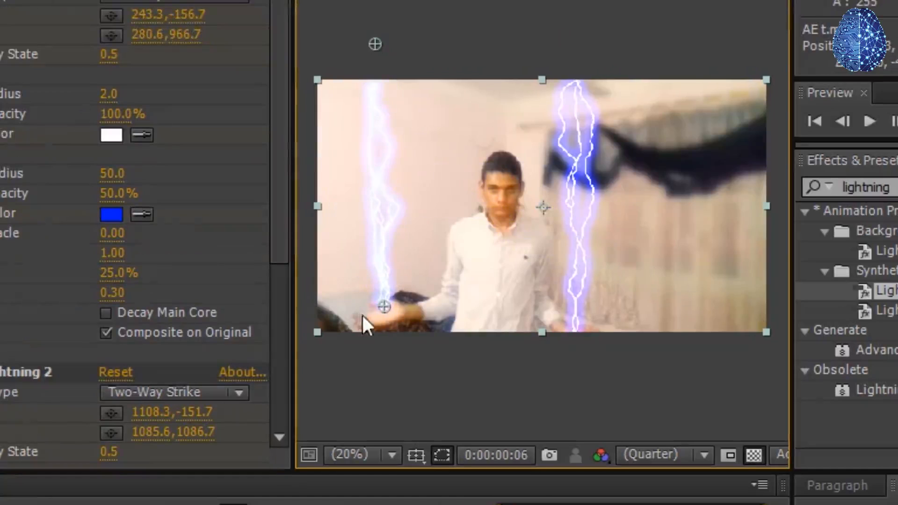
left_click(405, 373)
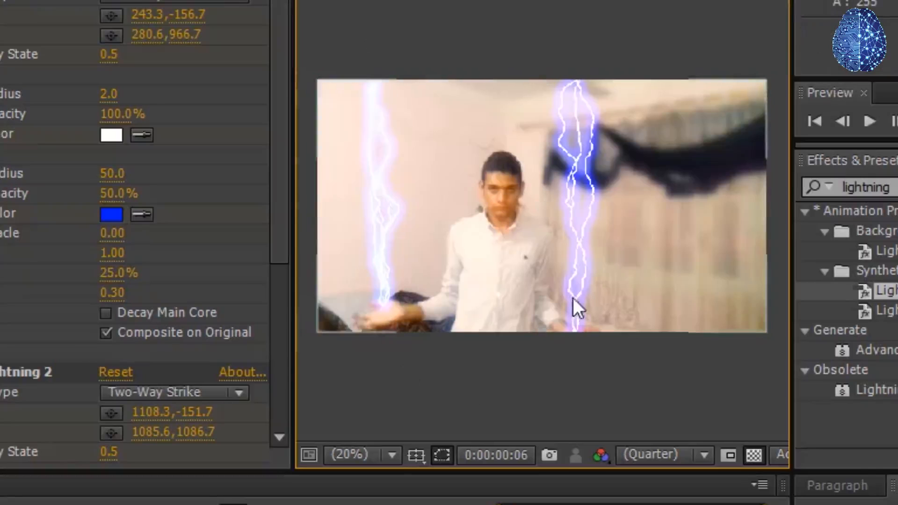
Fine-tune the direction points to about 1090.6, 1066.7 for Advanced Lightning 2 and about 275.6, 976.7 for the first lightning
left_click(79, 372)
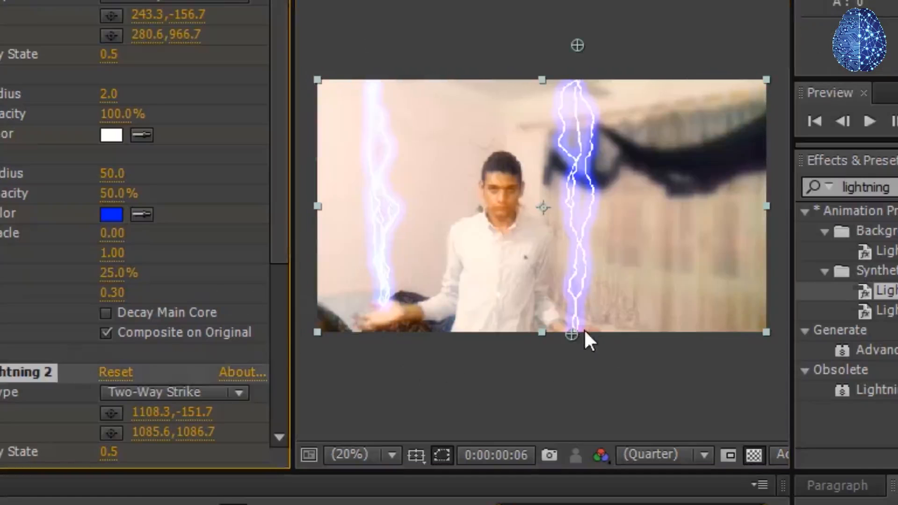
left_click_drag(574, 331, 576, 326)
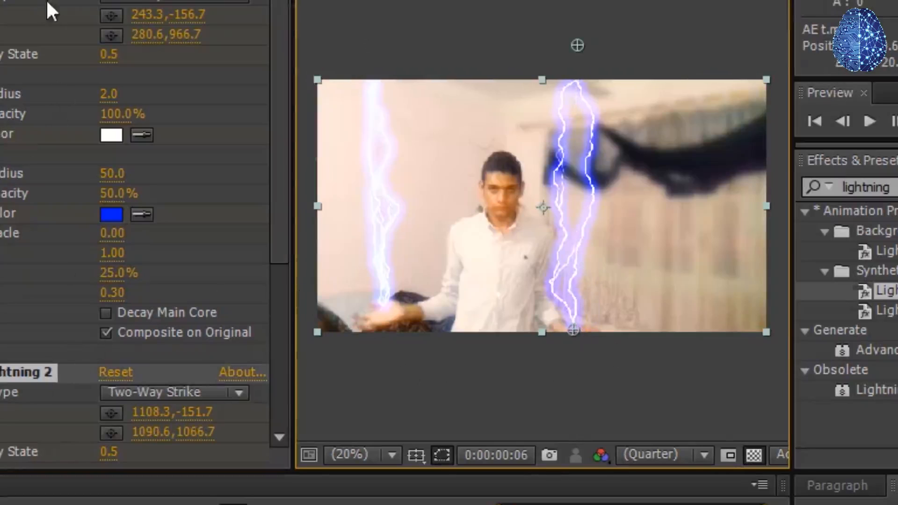
left_click(33, 0)
left_click_drag(382, 310, 382, 311)
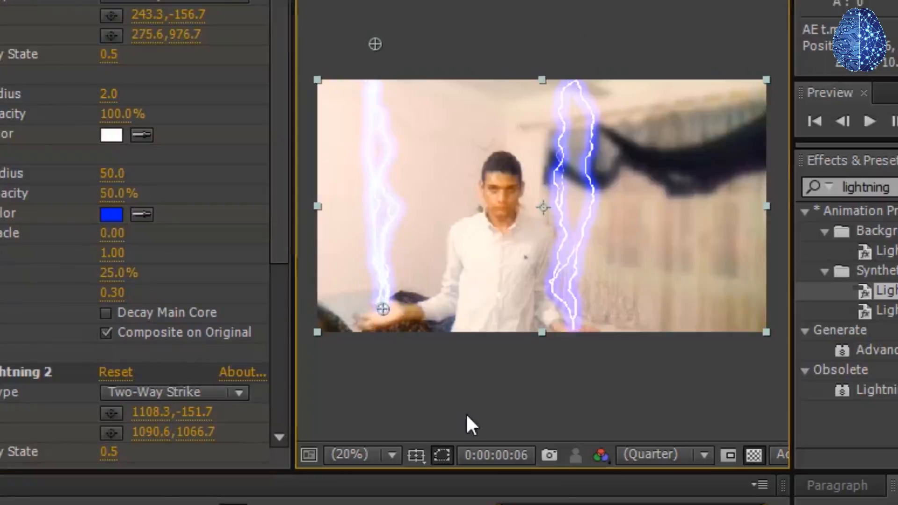
Advance frame by frame to 0:00:00:21, repositioning the first lightning's direction point so the bolt keeps striking the man's hand
key("Page_Down")
left_click_drag(384, 309, 379, 313)
key("Page_Down")
mouse_move(381, 192)
left_mouse_down()
mouse_move(368, 193)
mouse_move(372, 184)
left_mouse_up()
key("Page_Down")
key("Page_Down")
key("Page_Down")
key("Page_Down")
key("Page_Down")
key("Page_Down")
key("Page_Down")
key("Page_Down")
key("Page_Down")
key("Page_Down")
key("Page_Down")
key("Page_Down")
key("Page_Down")
key("Page_Down")
key("Page_Down")
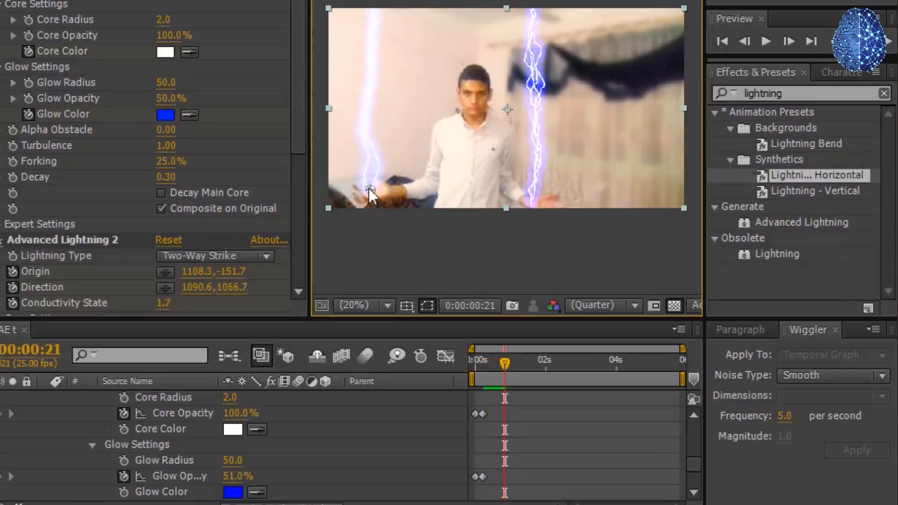
Keep the first lightning's direction point on the man's hand while advancing frame by frame to 0:00:01:05
key("Page_Down")
key("Page_Down")
key("Page_Down")
key("Page_Down")
key("Page_Down")
key("Page_Down")
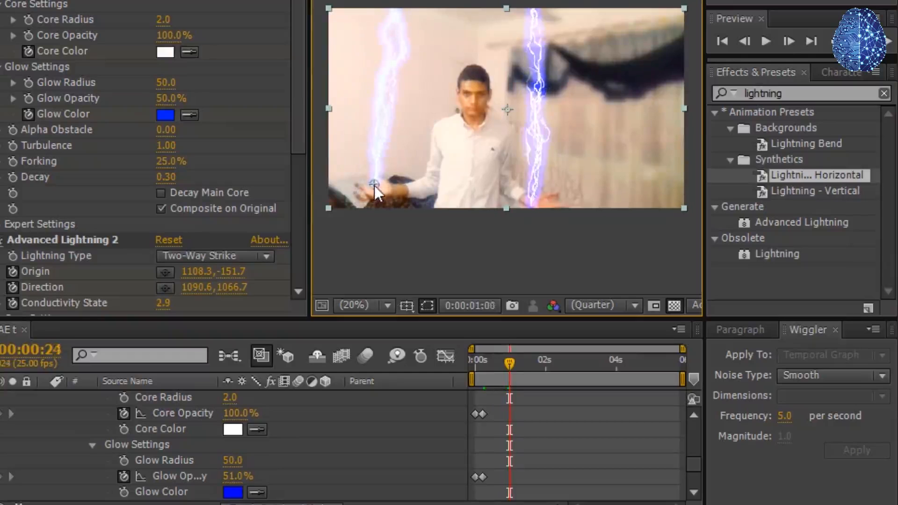
key("Page_Down")
key("Page_Down")
key("Page_Down")
key("Page_Down")
key("Page_Down")
key("Page_Down")
key("Page_Down")
key("Page_Down")
key("Page_Down")
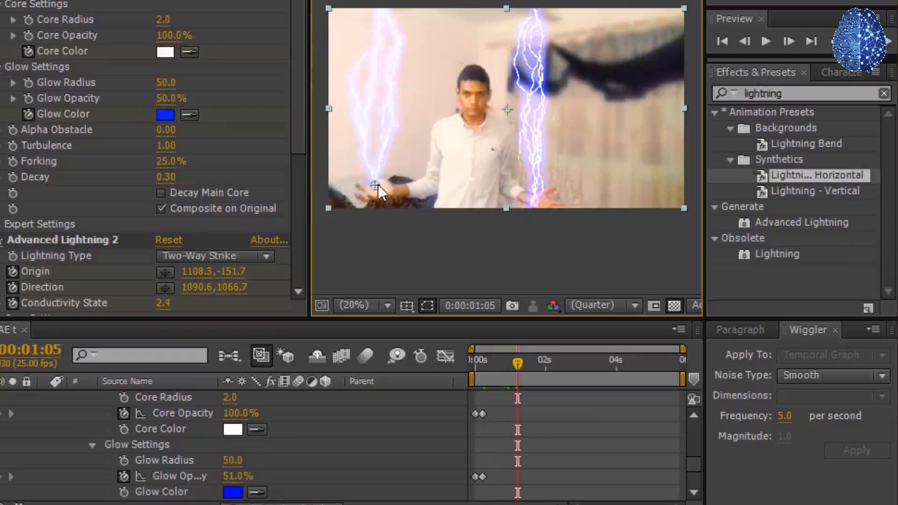
Track the rising hand with the first lightning's direction point, frame by frame up to 0:00:02:02
key("Page_Down")
key("Page_Down")
key("Page_Down")
key("Page_Down")
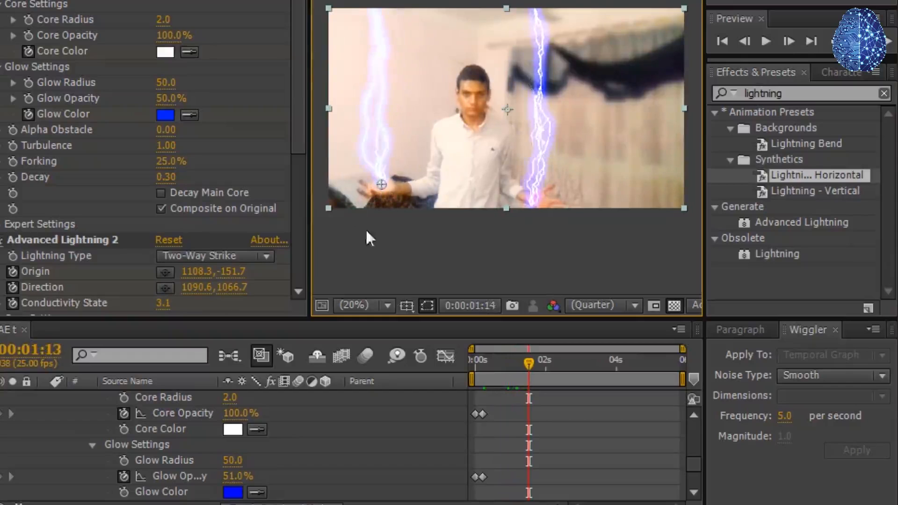
key("Page_Down")
key("Page_Down")
key("Page_Down")
key("Page_Down")
key("Page_Down")
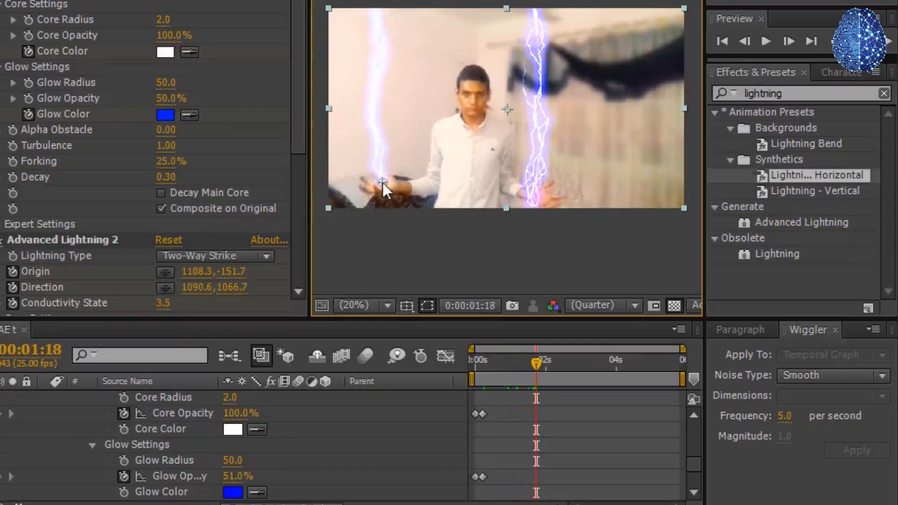
key("Page_Down")
key("Page_Down")
key("Page_Down")
key("Page_Down")
key("Page_Down")
key("Page_Down")
key("Page_Down")
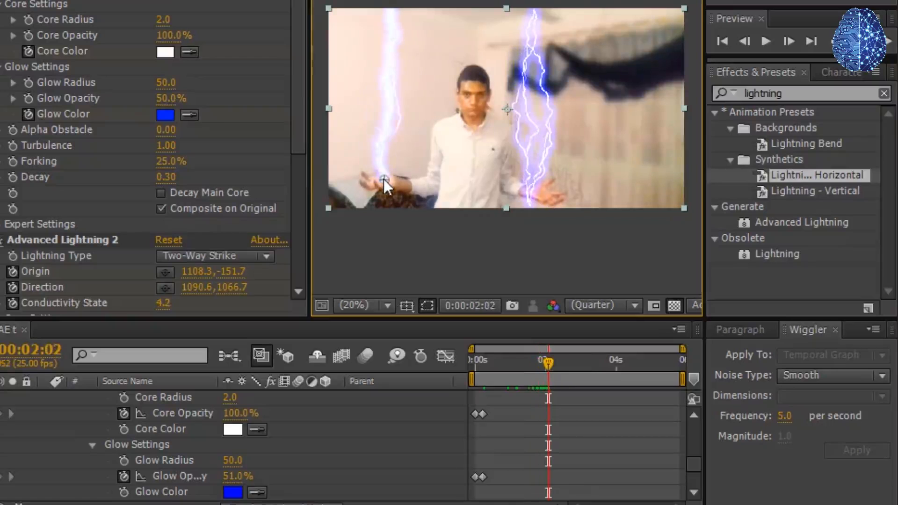
Continue past 0:00:02:07, shifting the first lightning's direction point sideways to keep it on the palm
key("Page_Down")
key("Page_Down")
key("Page_Down")
key("Page_Down")
key("Page_Down")
key("Page_Down")
key("Page_Down")
key("Page_Down")
key("Page_Down")
key("Page_Down")
key("Page_Down")
key("Page_Down")
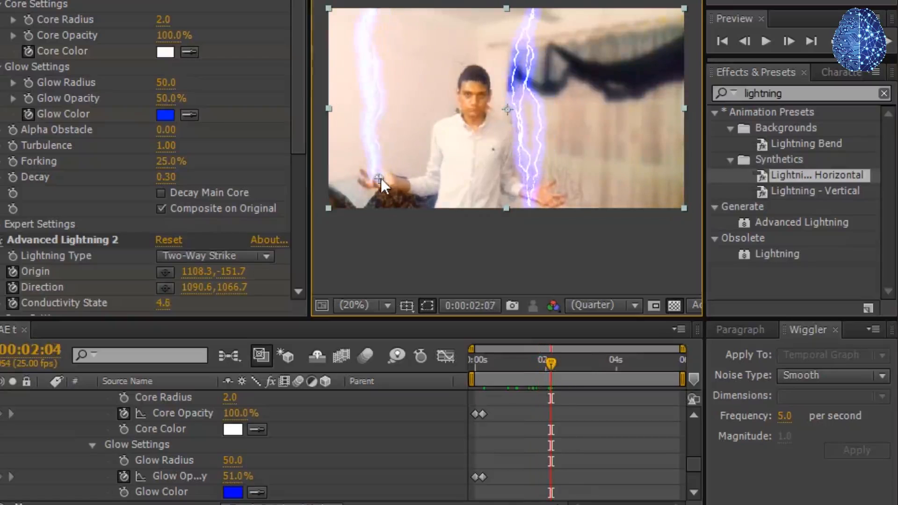
key("Page_Down")
key("Page_Down")
key("Page_Down")
key("Page_Down")
key("Page_Down")
key("Page_Down")
key("Page_Down")
key("Page_Down")
key("Page_Down")
key("Page_Down")
key("Page_Down")
key("Page_Down")
left_click_drag(379, 178, 384, 178)
Advance through the following frames and shift the first lightning's origin sideways above the frame
key("Page_Down")
key("Page_Down")
key("Page_Down")
key("Page_Down")
key("Page_Down")
key("Page_Down")
key("Page_Down")
key("Page_Down")
key("Page_Down")
key("Page_Down")
key("Page_Down")
key("Page_Down")
key("Page_Down")
key("Page_Down")
key("Page_Down")
key("Page_Down")
key("Page_Down")
key("Page_Down")
key("Page_Down")
key("Page_Down")
key("Page_Down")
key("Page_Down")
key("Page_Down")
left_click_drag(392, 1, 372, 1)
Advance to 0:00:04:14 and nudge the first lightning's direction point back onto the man's hand
key("Page_Down")
key("Page_Down")
key("Page_Down")
key("Page_Down")
key("Page_Down")
key("Page_Down")
key("Page_Down")
key("Page_Down")
key("Page_Down")
left_click_drag(384, 182, 386, 184)
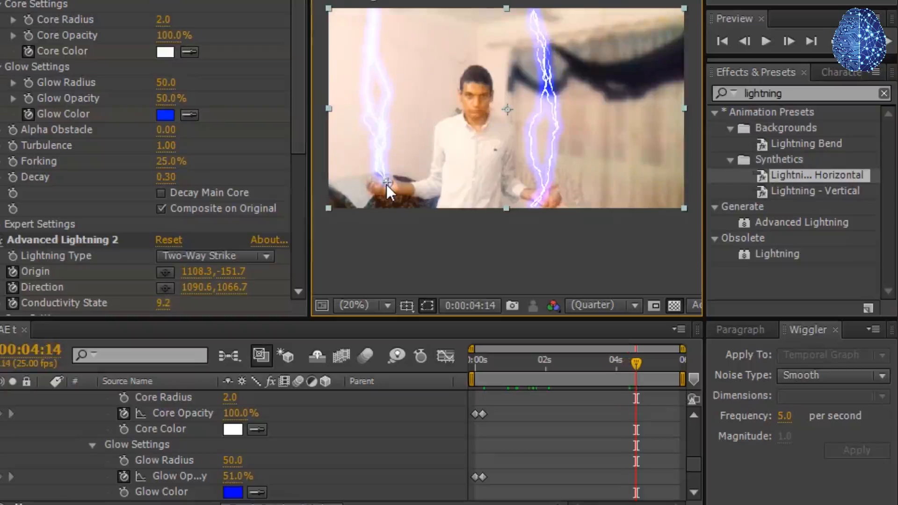
Step back to 0:00:04:10, adjust the first lightning's origin above the frame, and advance one frame
key("Page_Up")
key("Page_Up")
key("Page_Up")
key("Page_Up")
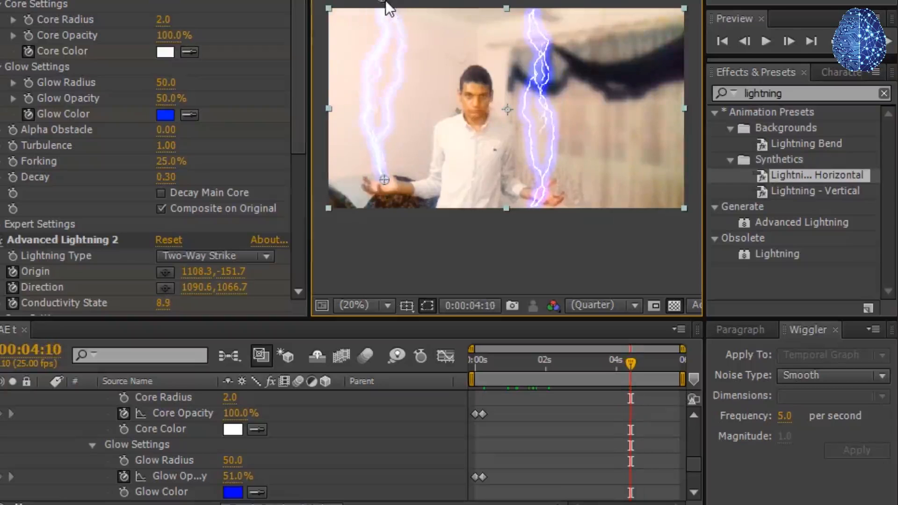
key("Page_Down")
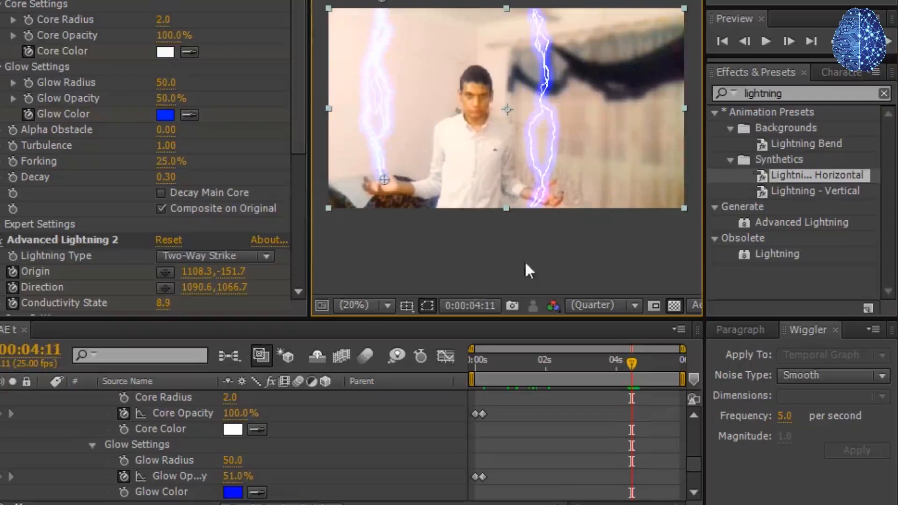
Return to 0:00:00:06, select Advanced Lightning 2, and shift its origin sideways above the frame one frame further on
left_click_drag(632, 362, 481, 362)
left_click(70, 240)
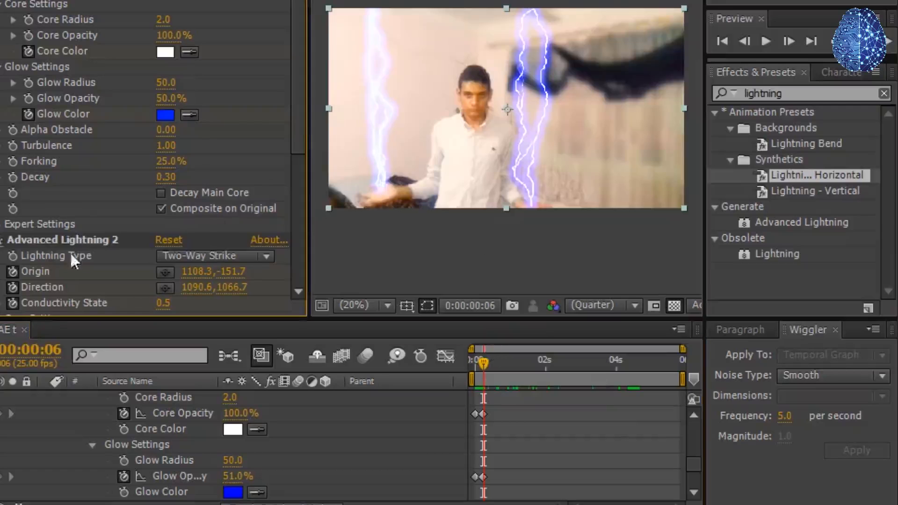
left_click(534, 208)
key("Page_Down")
left_click_drag(533, 0, 575, 0)
By 0:00:00:14, move Advanced Lightning 2's direction to about 1135.6, 1046.7 on the other hand and its origin to about 1023.3, -146.7
key("Page_Down")
key("Page_Down")
key("Page_Down")
key("Page_Down")
key("Page_Down")
left_click_drag(535, 206, 538, 204)
key("Page_Down")
left_click_drag(575, 0, 518, 0)
key("Page_Down")
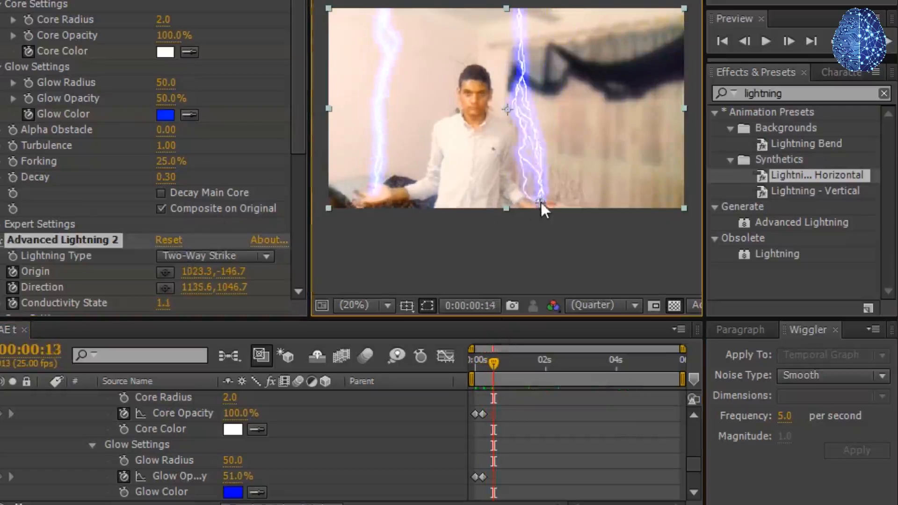
By 0:00:00:22, move Advanced Lightning 2's origin to about 1078.3, -136.7 and its direction to about 1135.6, 1031.7
left_click_drag(539, 205, 532, 204)
key("Page_Down")
left_click(63, 240)
left_click_drag(518, 0, 528, 0)
key("Page_Down")
key("Page_Down")
key("Page_Down")
key("Page_Down")
key("Page_Down")
key("Page_Down")
key("Page_Down")
left_click_drag(532, 203, 540, 200)
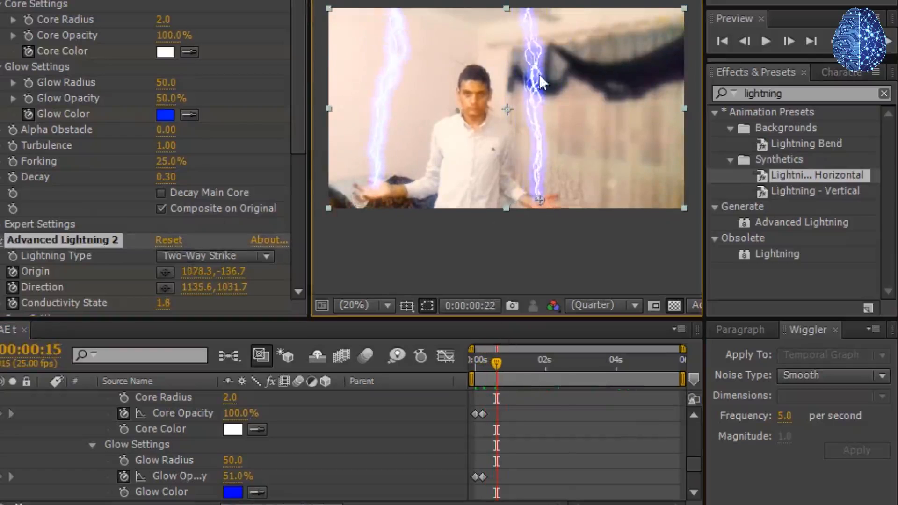
From 0:00:00:22, shift Advanced Lightning 2's origin sideways above the frame, advance through the footage, and nudge its direction back onto the hand
left_click_drag(527, 0, 541, 0)
key("Page_Down")
key("Page_Down")
key("Page_Down")
key("Page_Down")
key("Page_Down")
key("Page_Down")
key("Page_Down")
key("Page_Down")
key("Page_Down")
key("Page_Down")
key("Page_Down")
key("Page_Down")
key("Page_Down")
key("Page_Down")
key("Page_Down")
left_click_drag(539, 200, 540, 197)
key("Page_Down")
key("Page_Down")
key("Page_Down")
key("Page_Down")
key("Page_Down")
key("Page_Down")
key("Page_Down")
key("Page_Down")
Shift Advanced Lightning 2's origin sideways, raise its direction to the rising hand, and swing the origin the other way a few frames on
left_click_drag(541, 0, 530, 0)
left_click_drag(539, 196, 536, 189)
key("Page_Down")
key("Page_Down")
left_click_drag(530, 0, 549, 0)
key("Page_Down")
key("Page_Down")
key("Page_Down")
Re-aim Advanced Lightning 2's direction at the hand and advance through the frames toward 0:00:03:00
left_click_drag(537, 189, 542, 193)
key("Page_Down")
key("Page_Down")
key("Page_Down")
key("Page_Down")
key("Page_Down")
key("Page_Down")
key("Page_Down")
key("Page_Down")
key("Page_Down")
key("Page_Down")
key("Page_Down")
key("Page_Down")
key("Page_Down")
key("Page_Down")
key("Page_Down")
key("Page_Down")
key("Page_Down")
key("Page_Down")
key("Page_Down")
key("Page_Down")
key("Page_Down")
key("Page_Down")
Around 0:00:03:00, move Advanced Lightning 2's origin to about 1178.3, -121.7 and direction to about 1150.6, 986.7, then advance to 0:00:04:13
left_click_drag(549, 0, 547, 0)
key("Page_Down")
key("Page_Down")
key("Page_Down")
left_click_drag(542, 196, 542, 195)
key("Page_Down")
key("Page_Down")
key("Page_Down")
key("Page_Down")
key("Page_Down")
key("Page_Down")
key("Page_Down")
key("Page_Down")
key("Page_Down")
key("Page_Down")
key("Page_Down")
key("Page_Down")
key("Page_Down")
key("Page_Down")
key("Page_Down")
key("Page_Down")
key("Page_Down")
key("Page_Down")
key("Page_Down")
key("Page_Down")
key("Page_Down")
key("Page_Down")
key("Page_Down")
key("Page_Down")
key("Page_Down")
key("Page_Down")
key("Page_Down")
key("Page_Down")
key("Page_Down")
key("Page_Down")
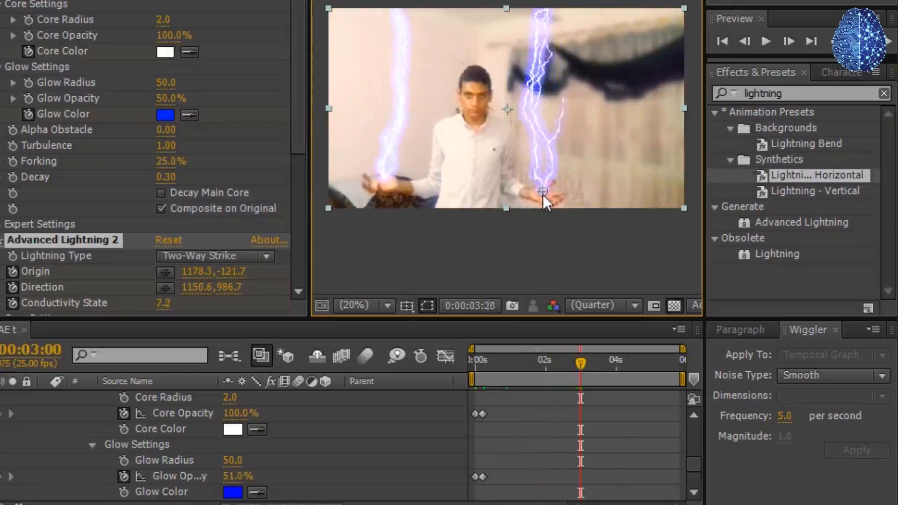
left_click_drag(547, 0, 529, 0)
key("Page_Down")
key("Page_Down")
key("Page_Down")
key("Page_Down")
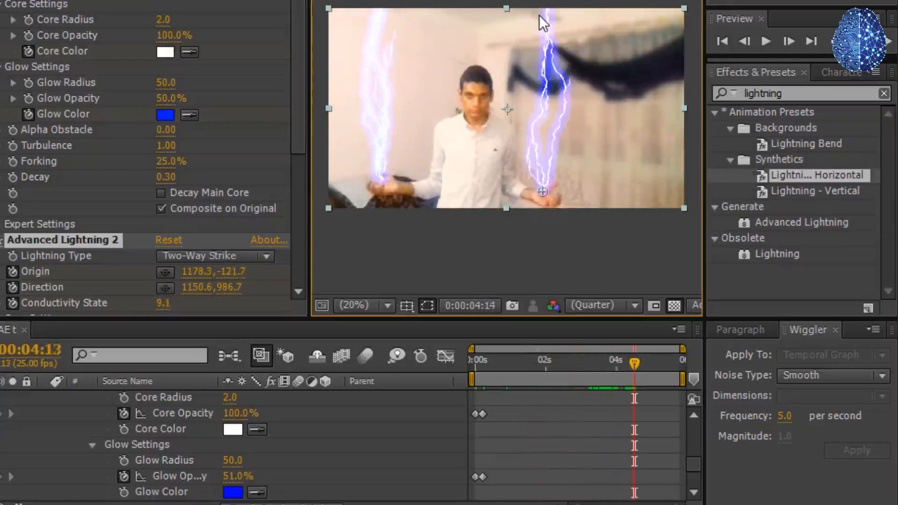
Return to the first frame and set the first Advanced Lightning's glow opacity and core opacity to 0%
key("Home")
scroll(133, 432, "down", 2)
scroll(139, 432, "up", 2)
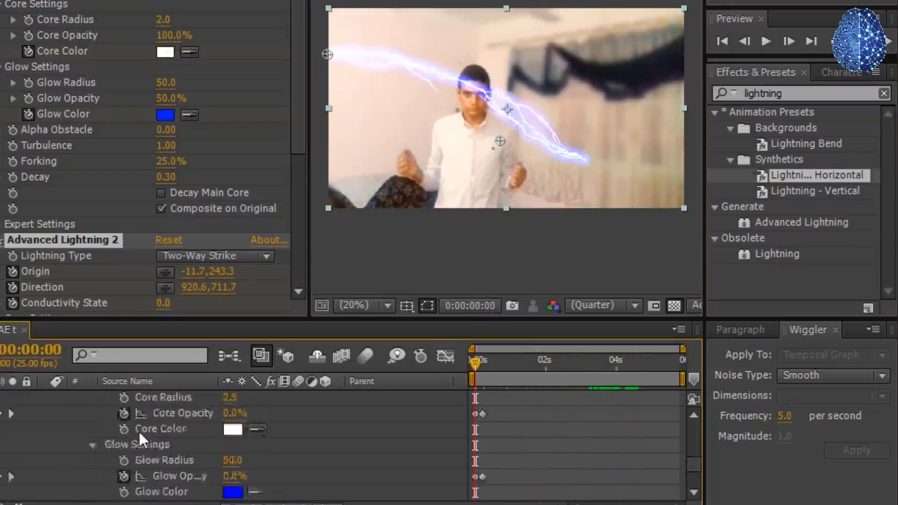
scroll(139, 433, "up", 1)
scroll(245, 459, "up", 5)
left_click(240, 445)
type("0")
key("Return")
scroll(246, 436, "up", 1)
left_click(247, 430)
type("0")
key("Return")
Play a short preview, move to 0:00:00:04, and set Advanced Lightning 2's core opacity and glow opacity to 0% there
key("space")
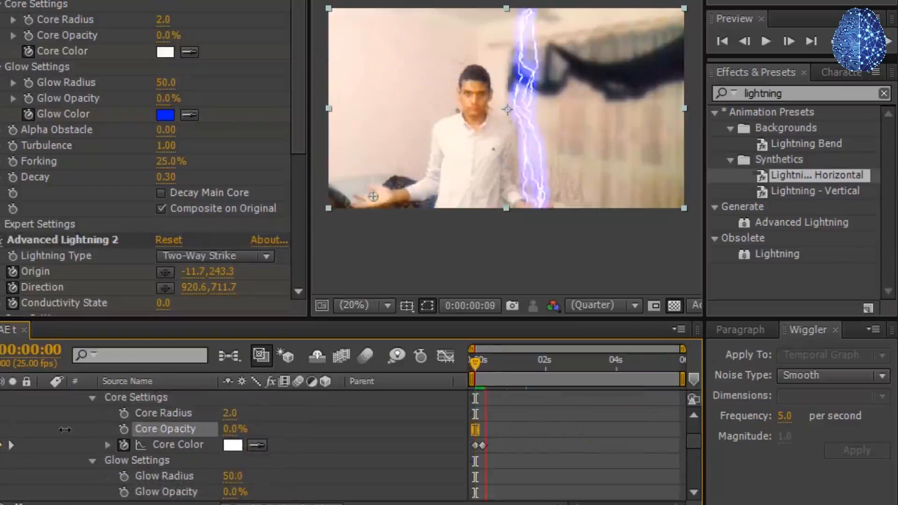
key("space")
left_click_drag(494, 361, 483, 361)
scroll(210, 470, "up", 1)
scroll(210, 468, "down", 8)
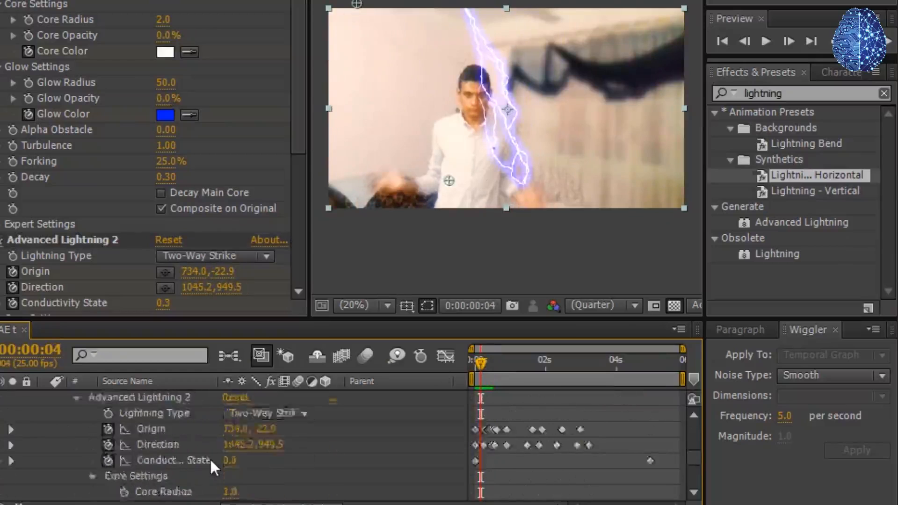
left_click_drag(240, 477, 173, 477)
left_click_drag(241, 414, 130, 413)
Start keyframing the first lightning's glow opacity at 0:00:00:04 with 0%, and key 0% at the first frame as well
key("Page_Down")
scroll(441, 408, "up", 2)
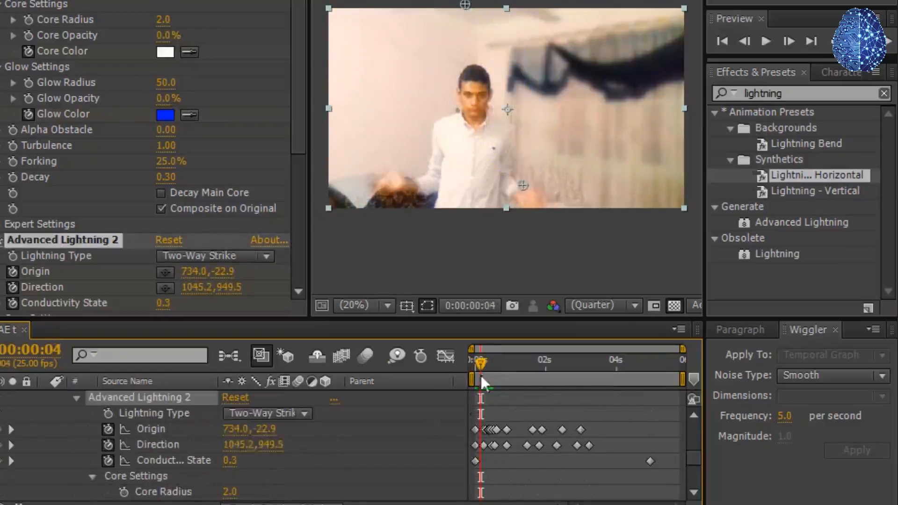
key("Page_Up")
scroll(127, 444, "down", 3)
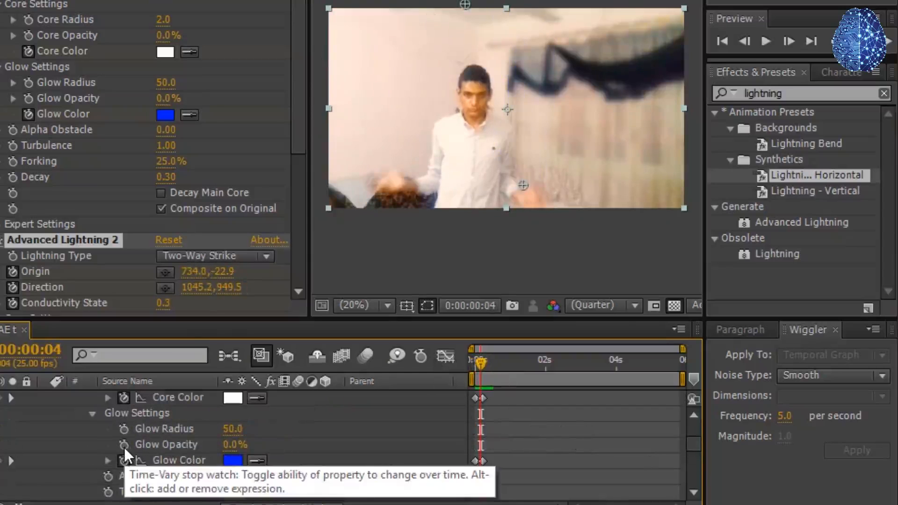
left_click(124, 445)
key("Home")
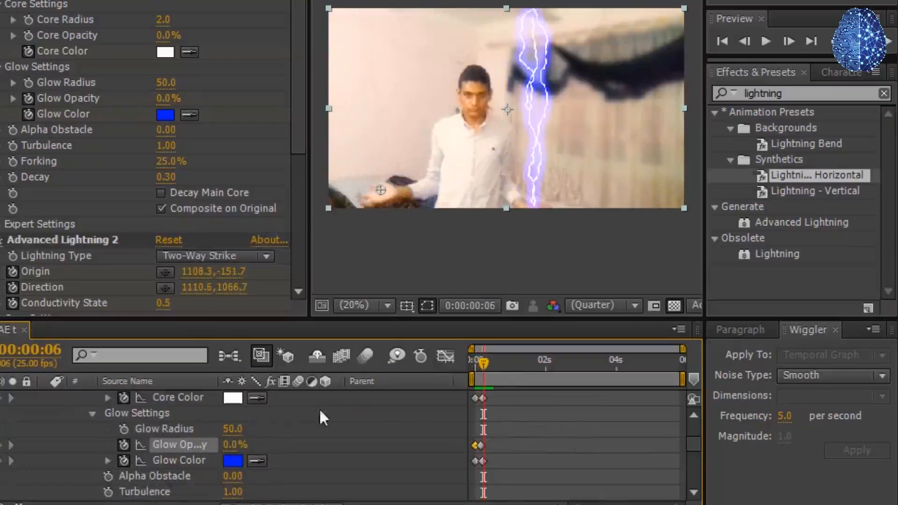
Advance past 0:00:00:04 and raise the first lightning's glow opacity to 51% and its core opacity to 100%
key("Page_Down")
key("Page_Down")
key("Page_Down")
key("Page_Down")
key("Page_Down")
left_click_drag(233, 444, 523, 415)
scroll(273, 443, "up", 1)
key("Page_Down")
Find the closing moment at 0:00:04:11 and start keyframing the first lightning's core opacity there at 100%
left_click_drag(584, 360, 630, 356)
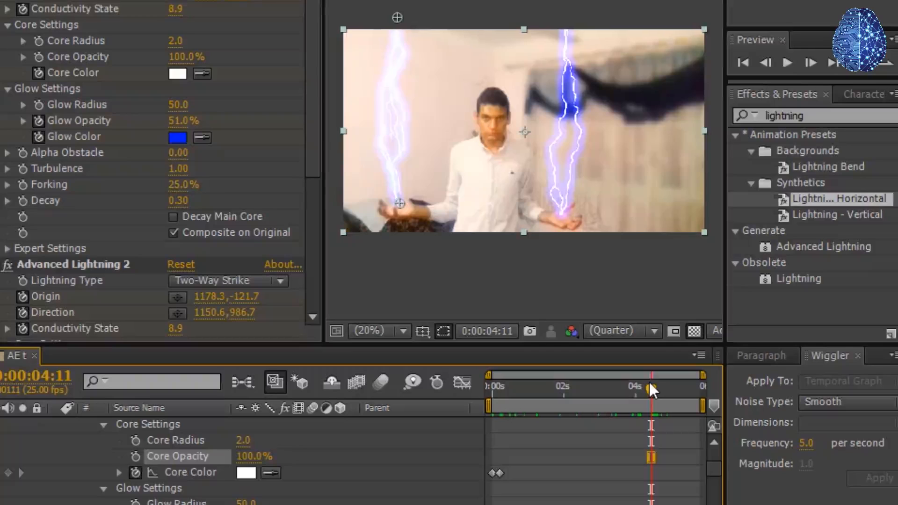
key("Page_Up")
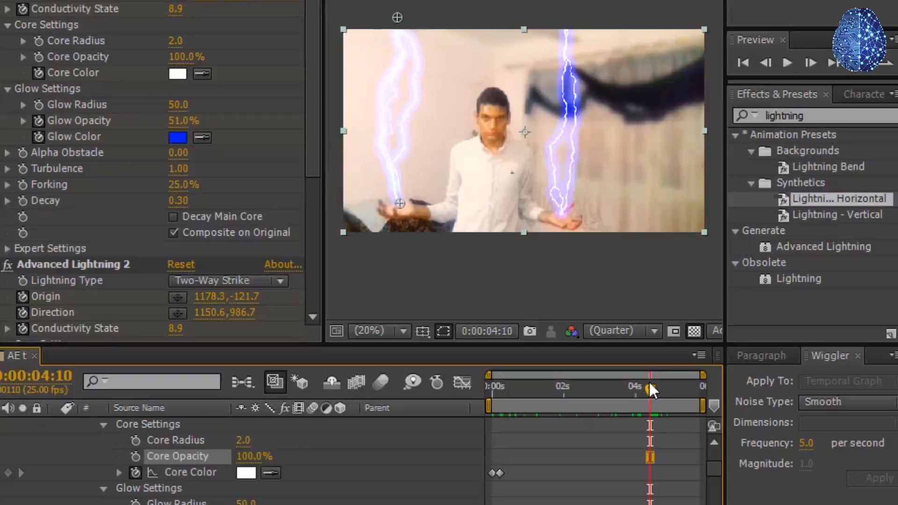
key("Page_Down")
key("Page_Down")
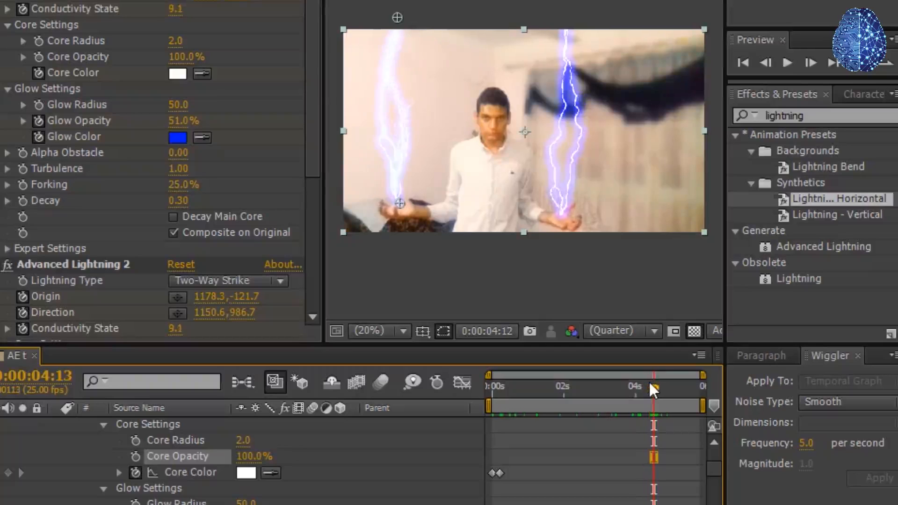
key("Page_Up")
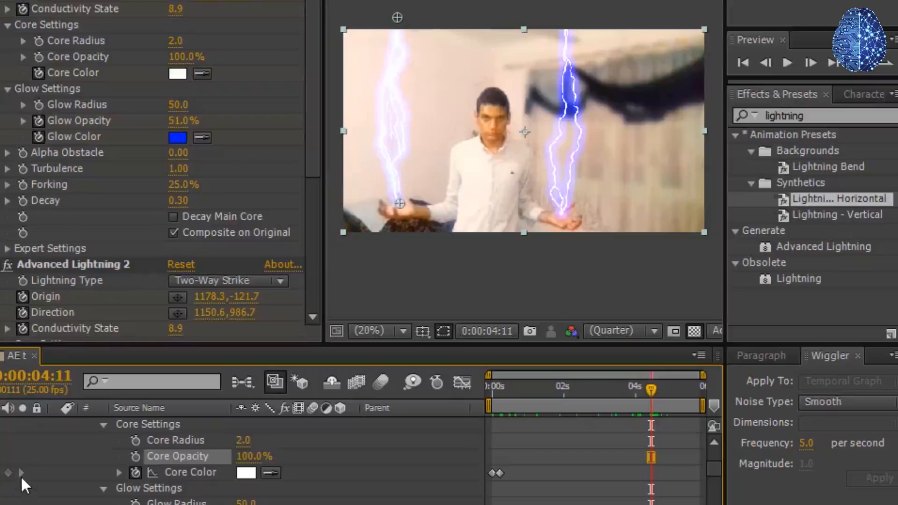
left_click(135, 456)
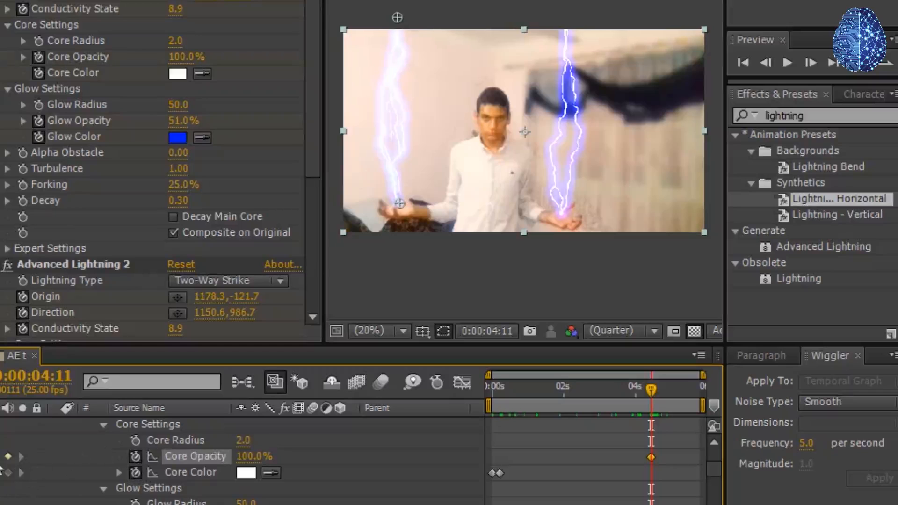
Add a glow opacity keyframe of 51% to the first lightning at 0:00:04:11 and check its remaining properties
scroll(15, 478, "down", 2)
scroll(15, 478, "up", 4)
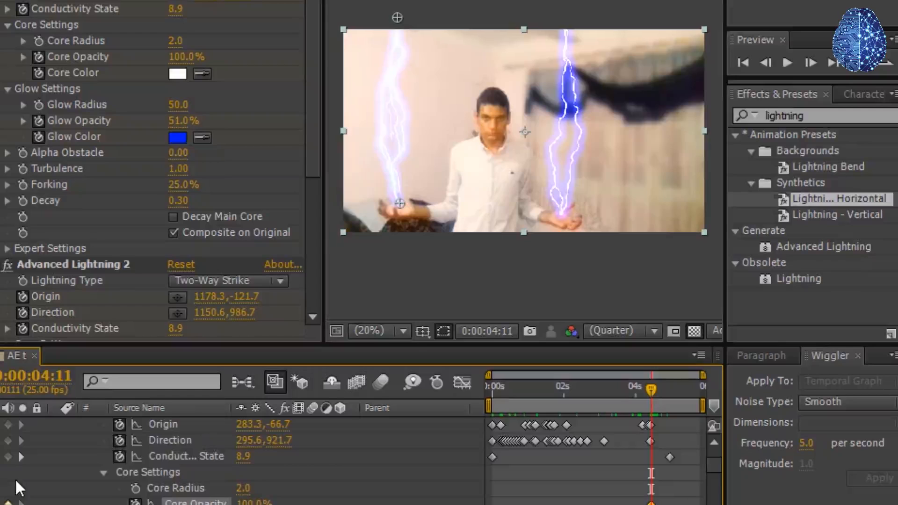
scroll(15, 481, "up", 3)
scroll(15, 480, "down", 2)
scroll(19, 482, "up", 2)
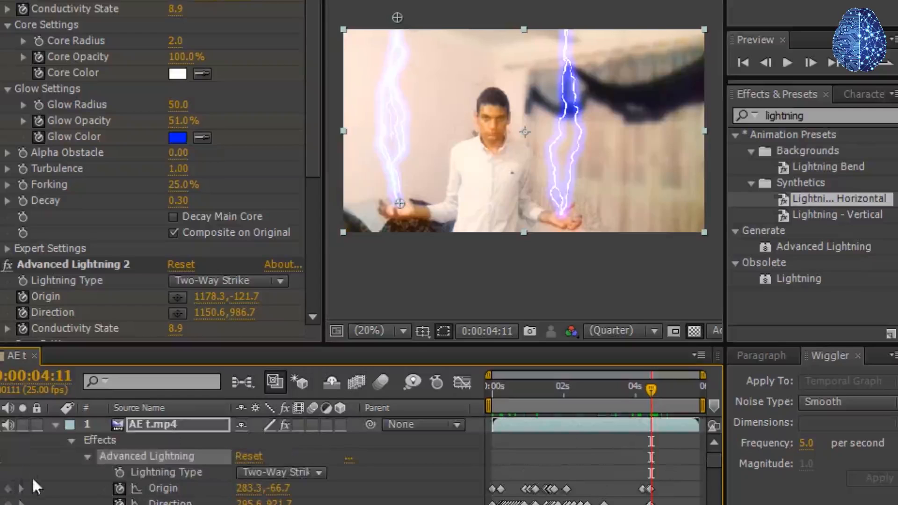
scroll(50, 503, "down", 4)
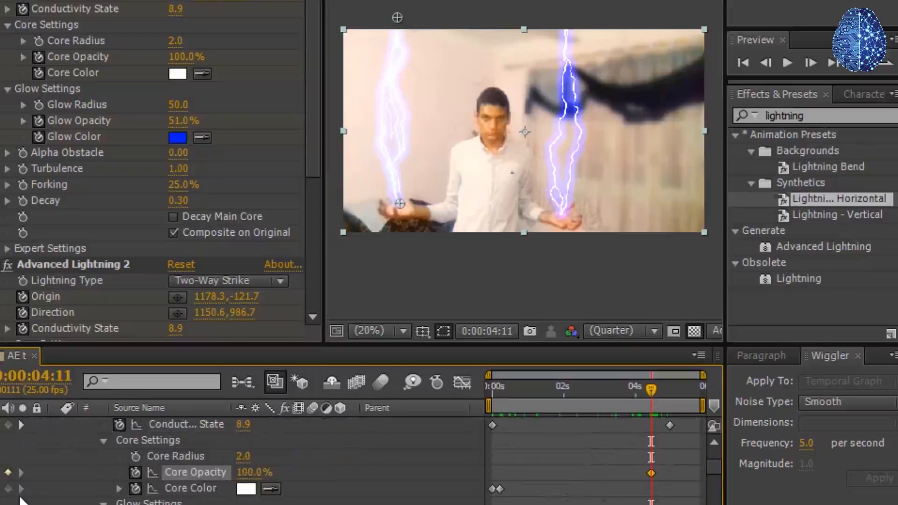
scroll(81, 496, "down", 2)
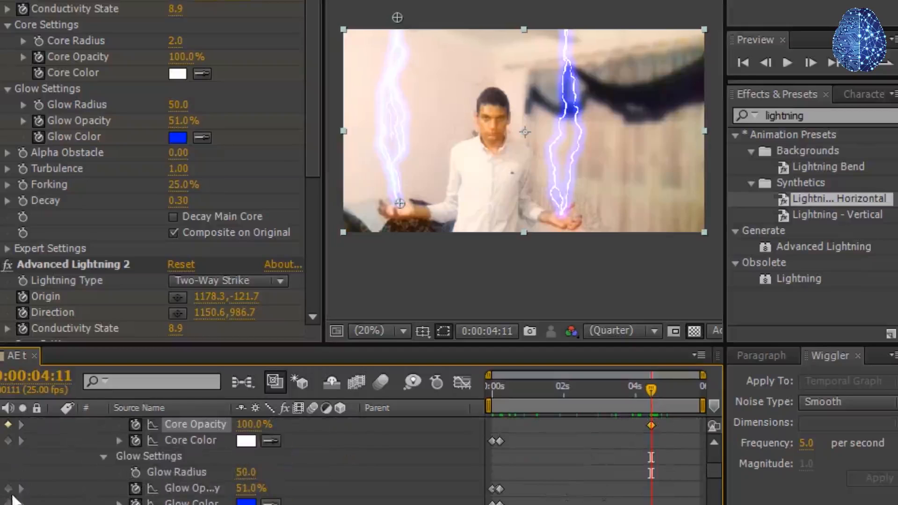
left_click(8, 488)
scroll(122, 461, "down", 2)
scroll(122, 460, "down", 4)
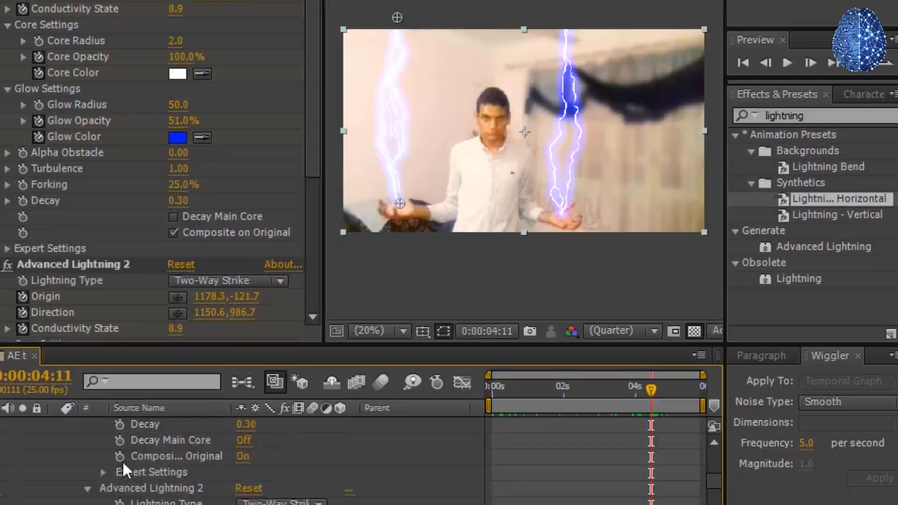
scroll(122, 460, "up", 12)
scroll(122, 460, "down", 2)
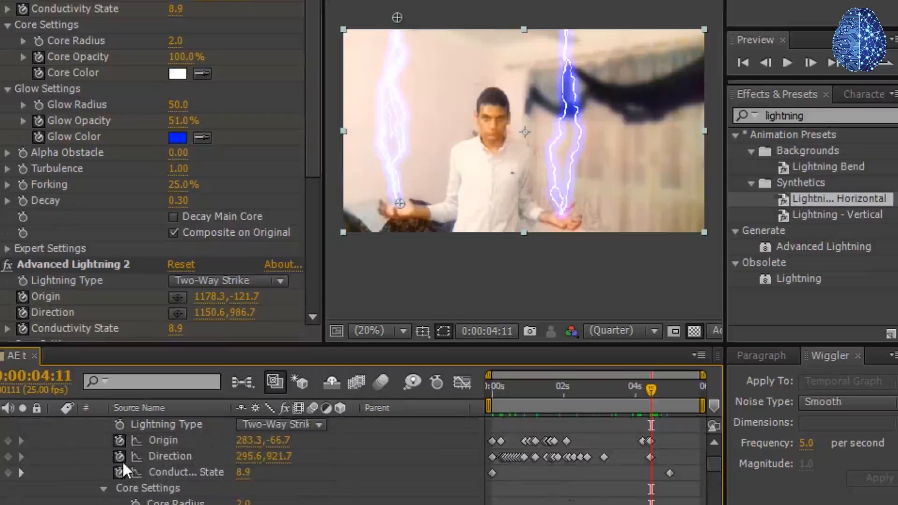
scroll(122, 460, "up", 2)
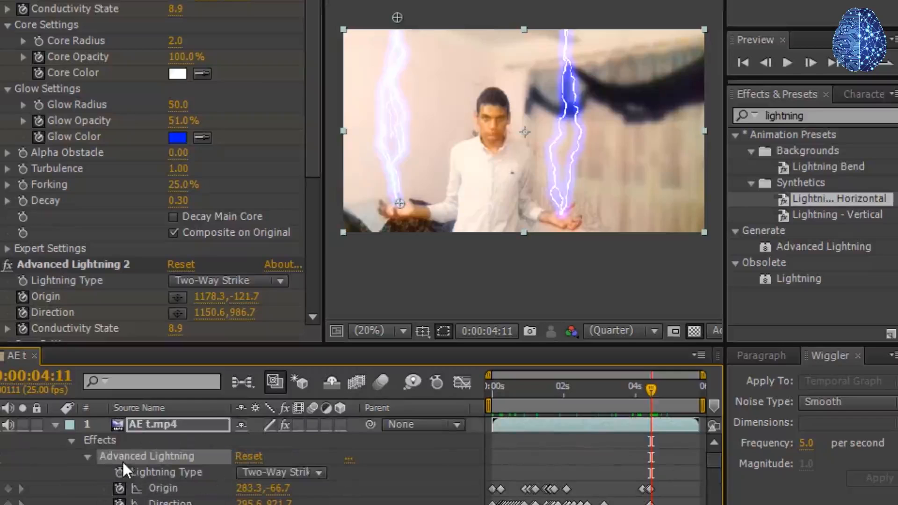
Advance one frame to 0:00:04:12 and set the first lightning's core opacity and glow opacity to 0%
key("Page_Down")
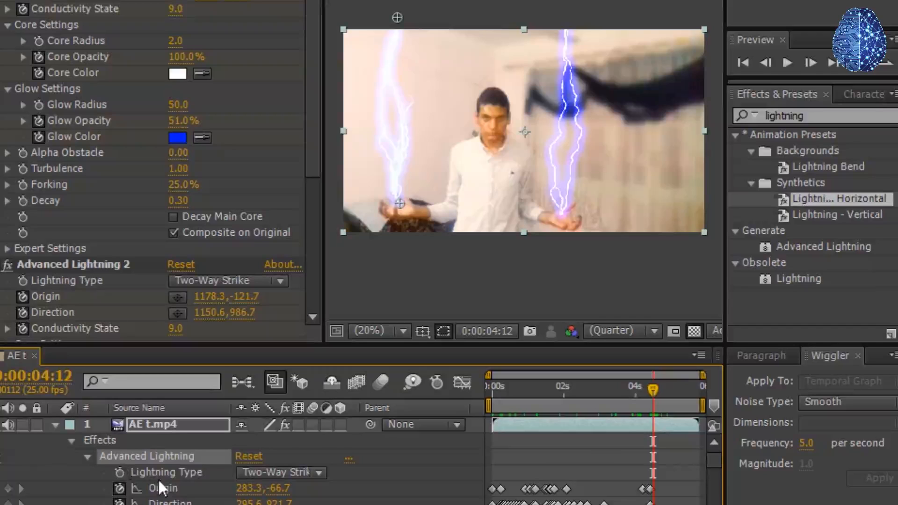
scroll(158, 479, "down", 4)
left_click_drag(244, 472, 54, 466)
scroll(229, 470, "up", 4)
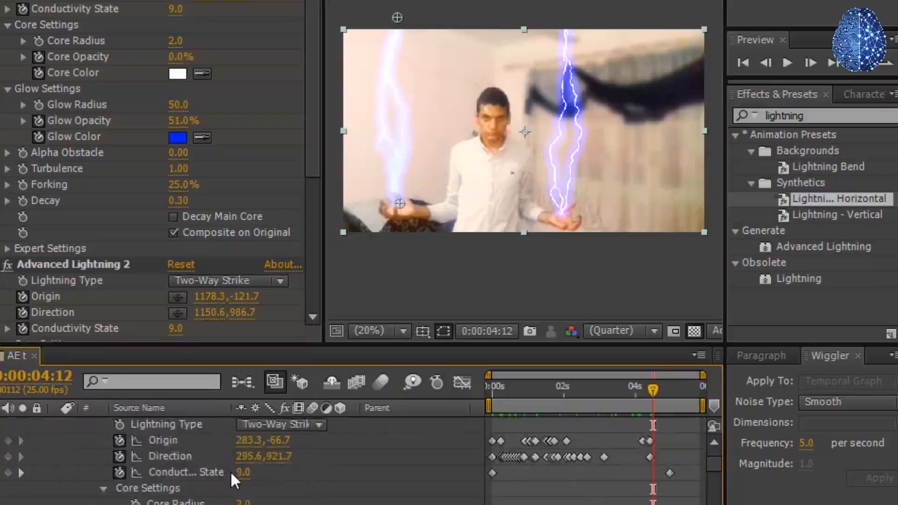
scroll(230, 471, "down", 2)
scroll(231, 473, "down", 3)
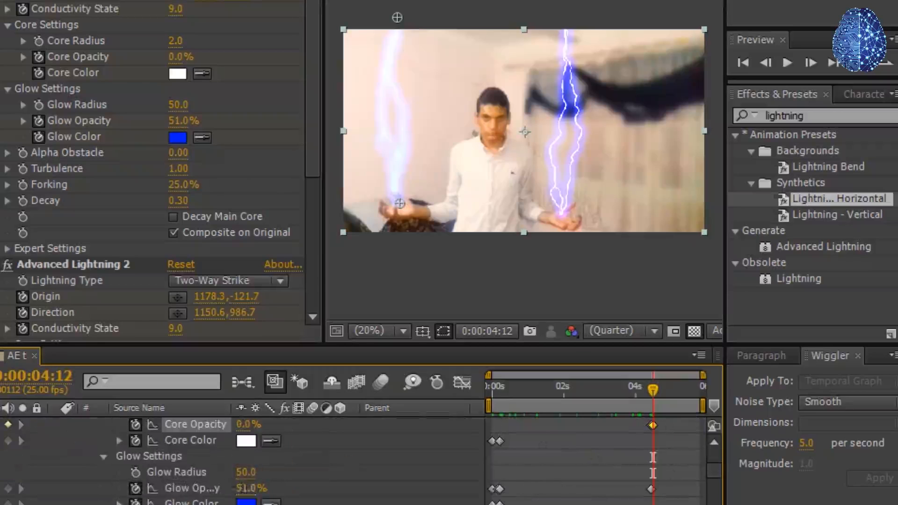
left_click_drag(241, 488, 93, 486)
Return to 0:00:04:11 and add a 100% core opacity keyframe and a 51% glow opacity keyframe to the second lightning
scroll(89, 470, "down", 3)
scroll(89, 470, "up", 5)
scroll(114, 481, "down", 1)
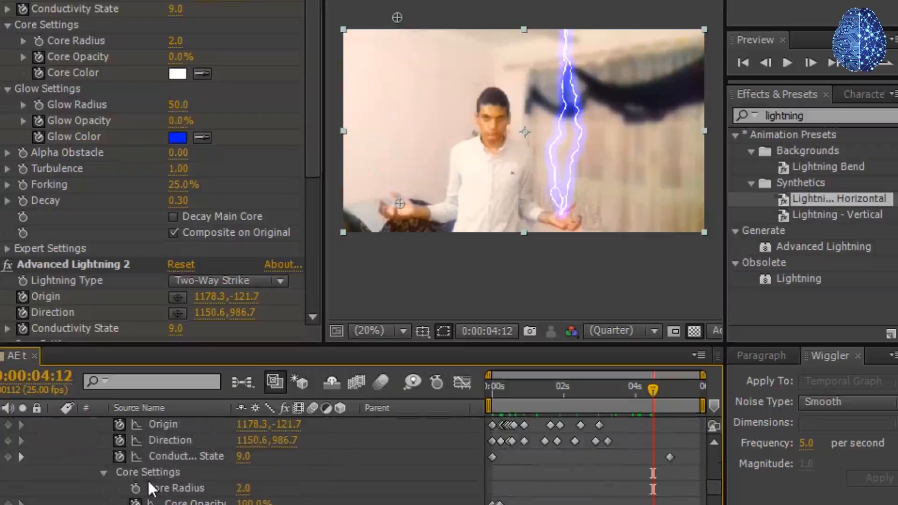
key("Page_Up")
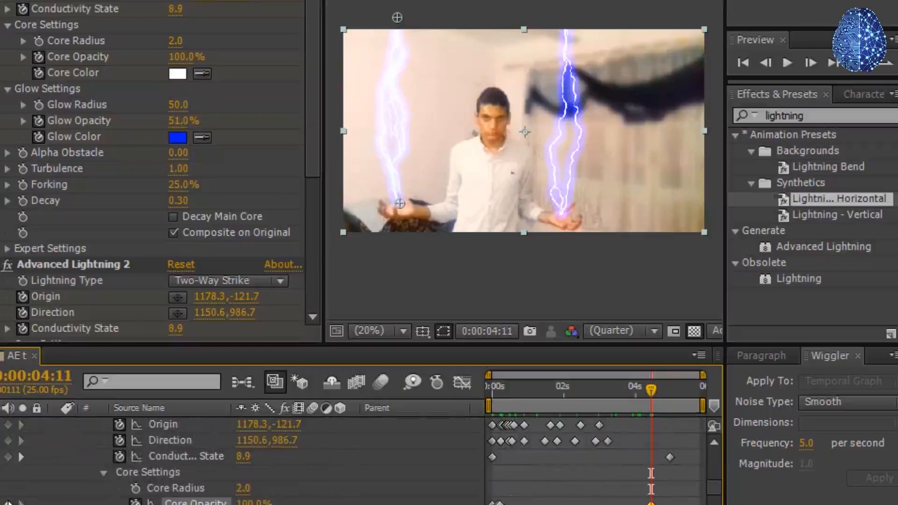
scroll(26, 503, "down", 6)
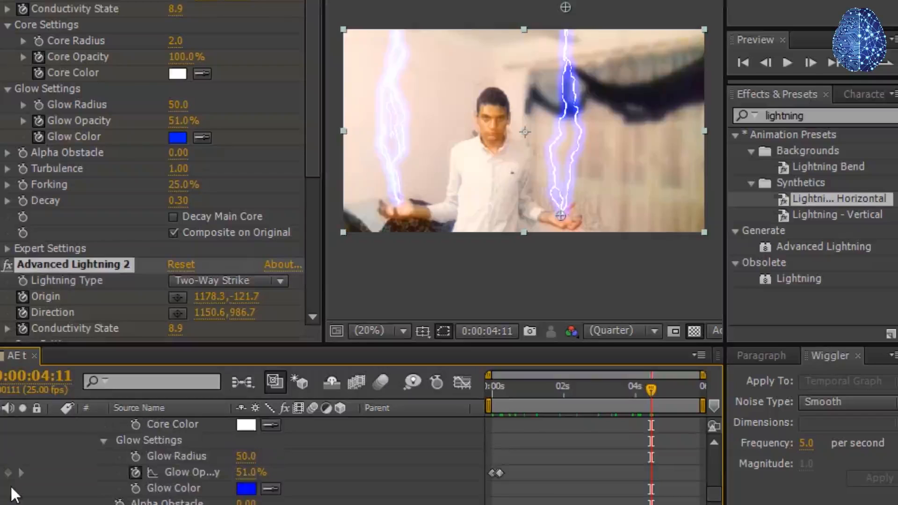
left_click(8, 473)
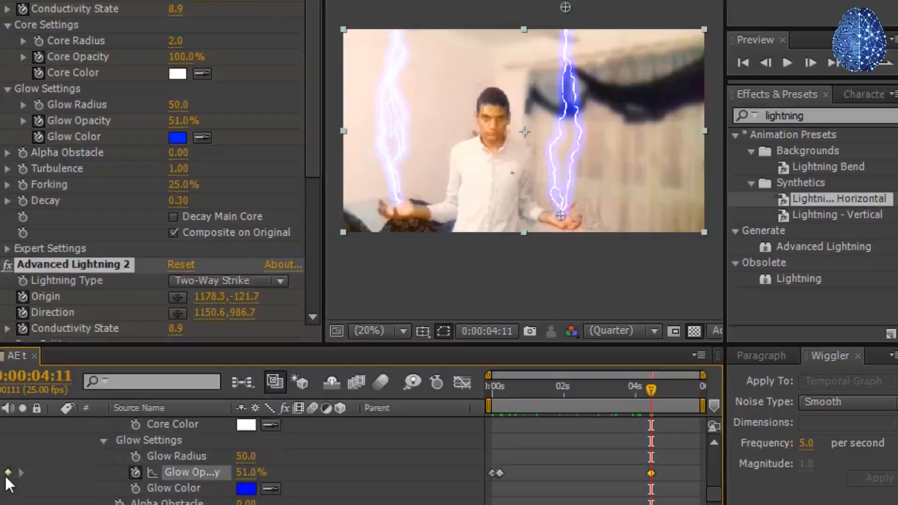
Advance one frame to 0:00:04:12 and set the second lightning's glow opacity and core opacity to 0%
key("Page_Down")
left_click_drag(248, 472, 23, 461)
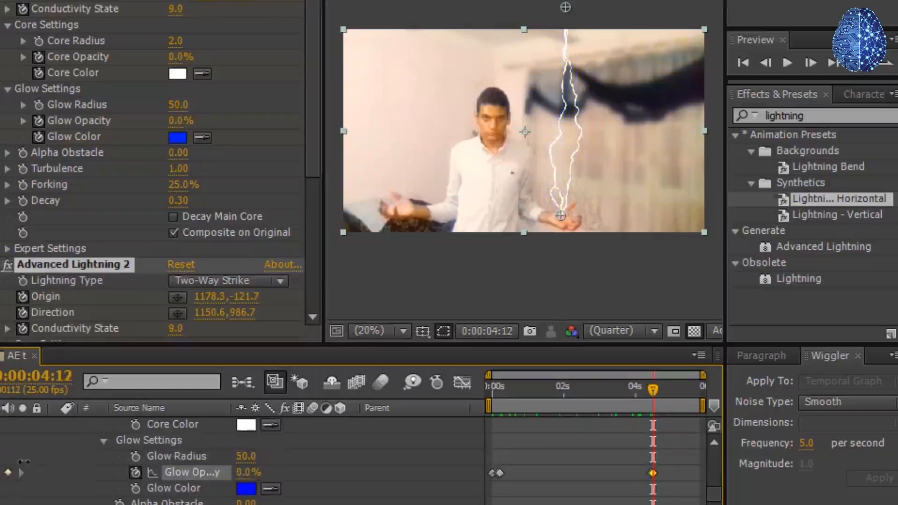
scroll(116, 453, "up", 2)
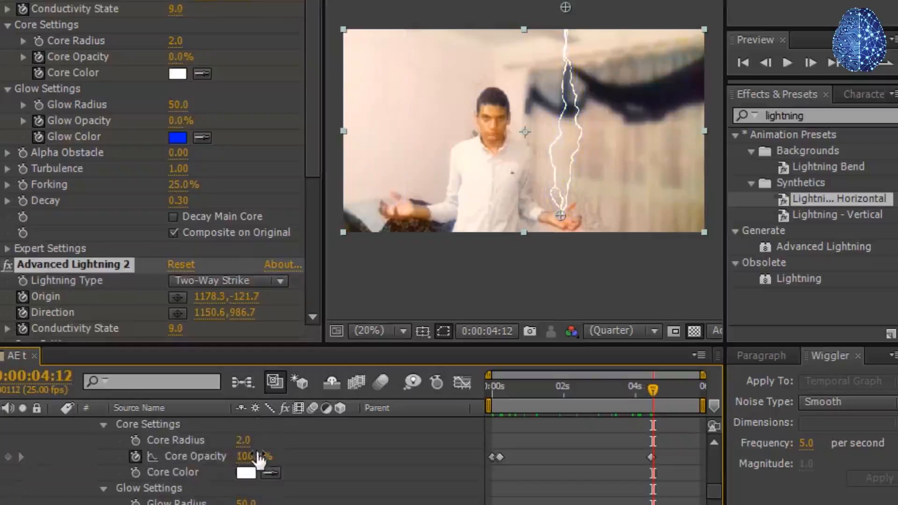
left_click_drag(255, 456, 28, 457)
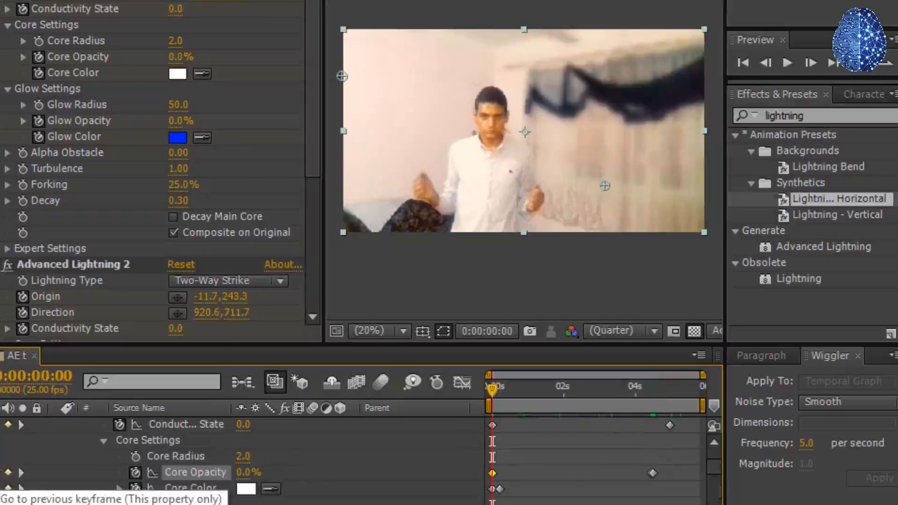
Preview the animation from the start and review both lightning effects' settings, checking the frame at 0:00:01:20 as well
key("KP_0")
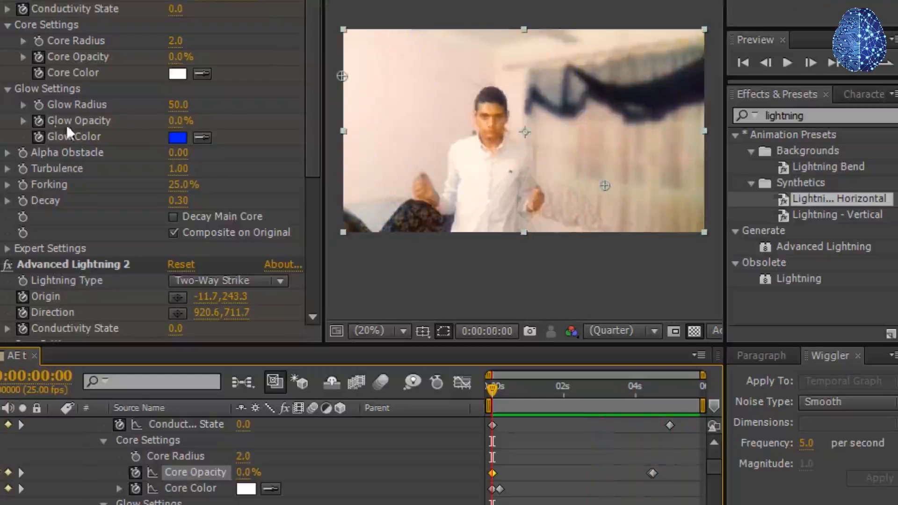
scroll(163, 195, "down", 5)
scroll(166, 197, "up", 5)
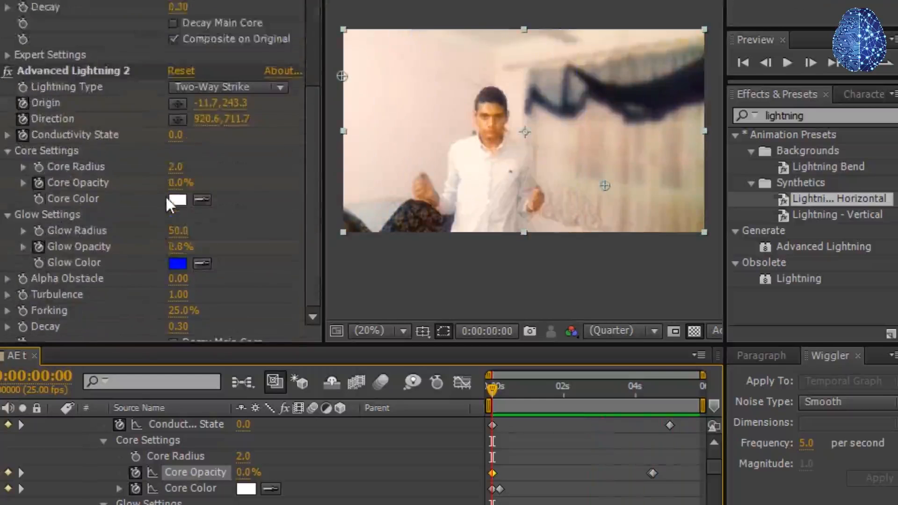
left_click(7, 200)
scroll(113, 220, "down", 3)
scroll(114, 221, "up", 3)
left_click(7, 200)
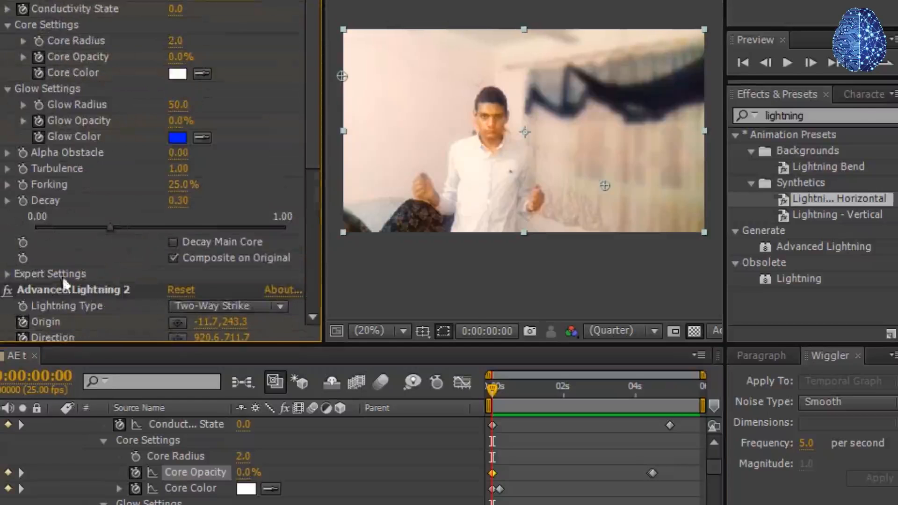
scroll(254, 187, "down", 5)
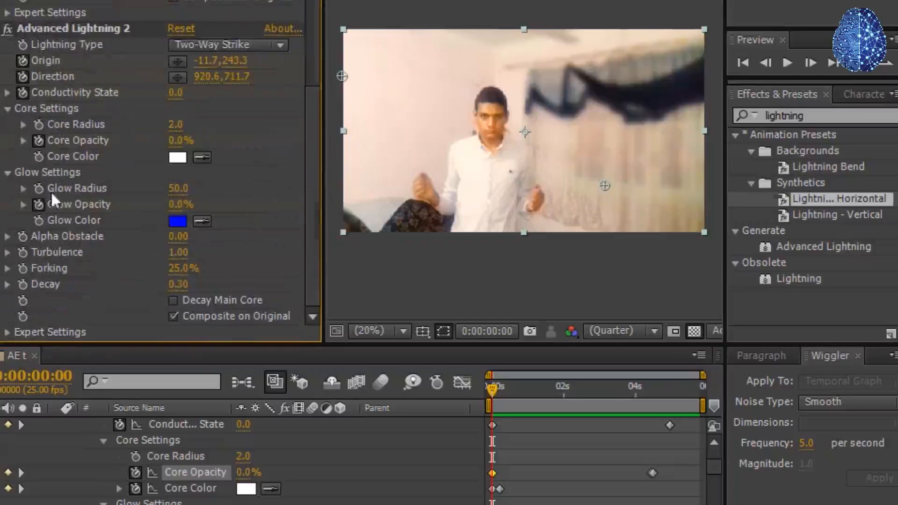
scroll(89, 208, "up", 5)
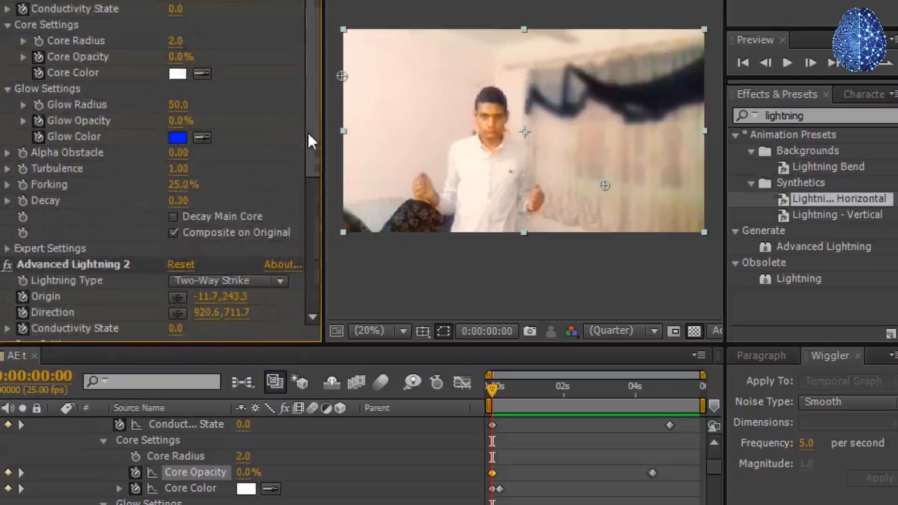
scroll(300, 216, "down", 5)
scroll(226, 235, "up", 5)
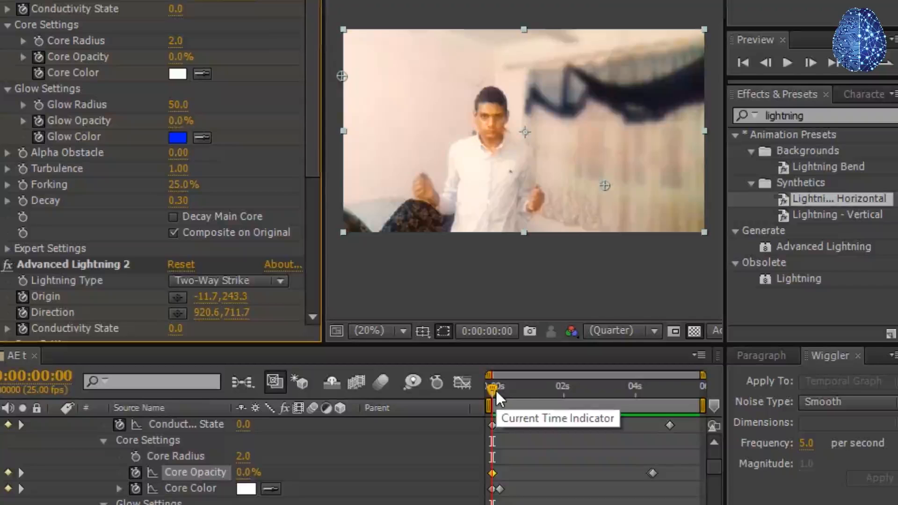
left_click(557, 395)
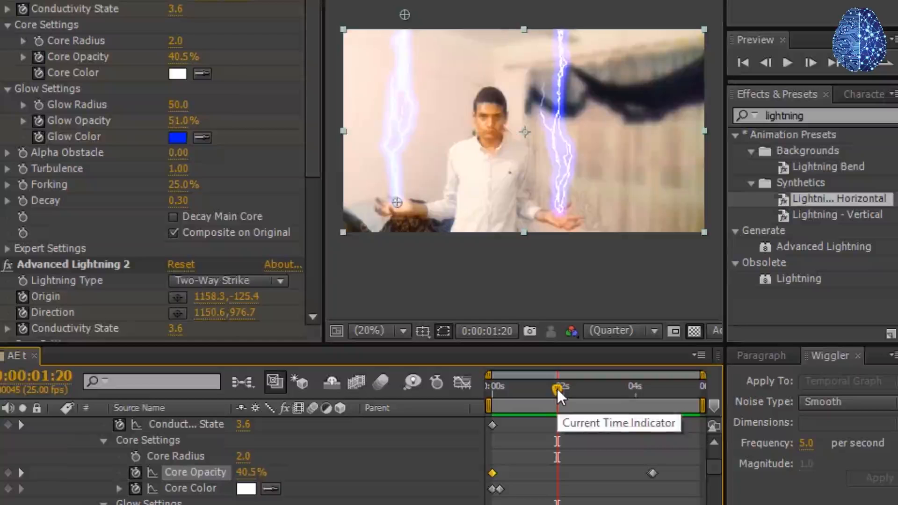
left_click_drag(557, 388, 491, 396)
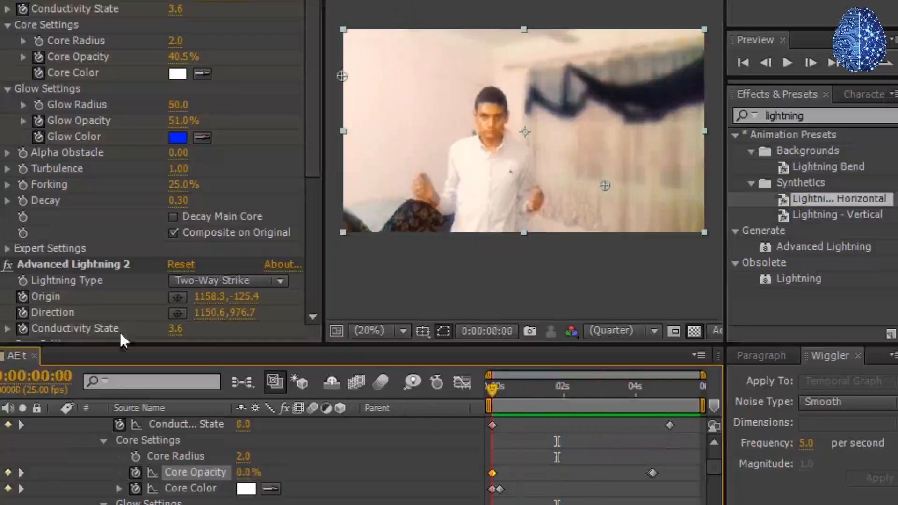